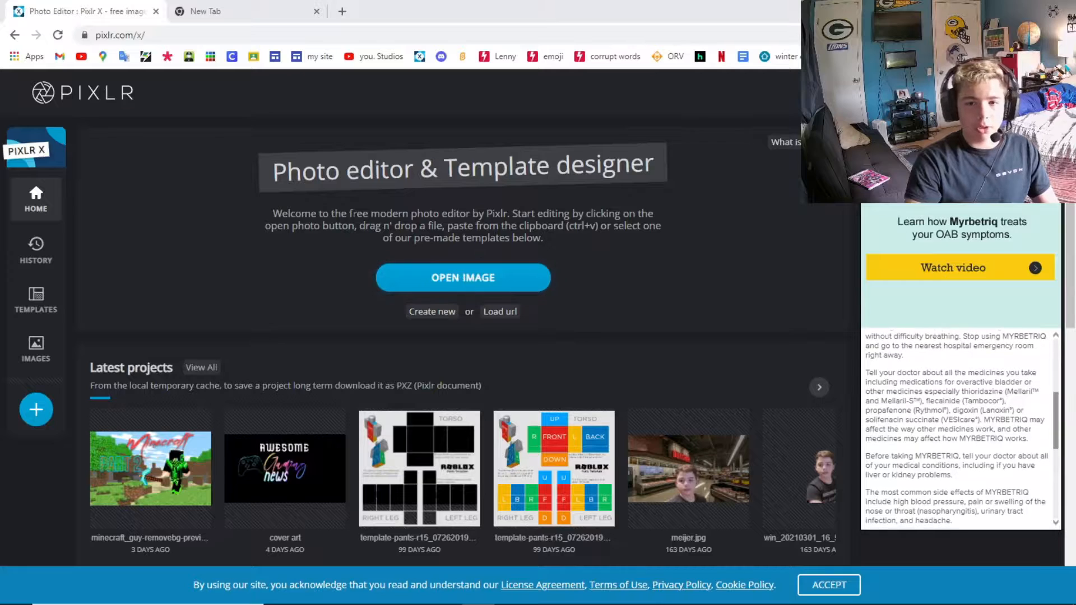
Create a blank Full HD canvas of 1920 x 1080 px, replacing the default name with one starting "thu"
click(432, 313)
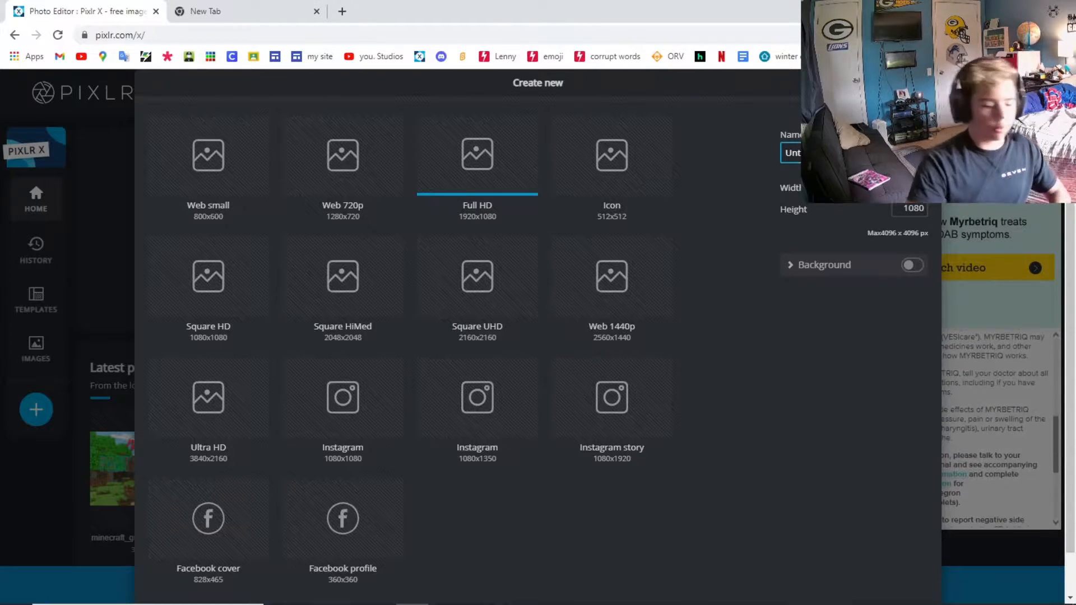
key(BackSpace)
key(BackSpace)
key(BackSpace)
key(BackSpace)
key(BackSpace)
key(BackSpace)
key(BackSpace)
key(BackSpace)
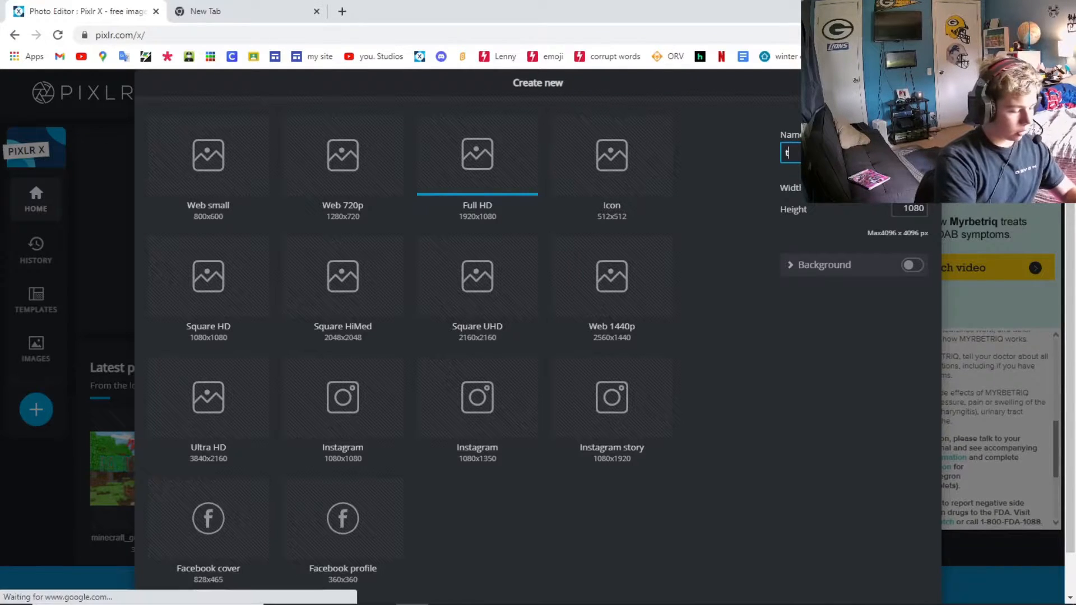
text(thu)
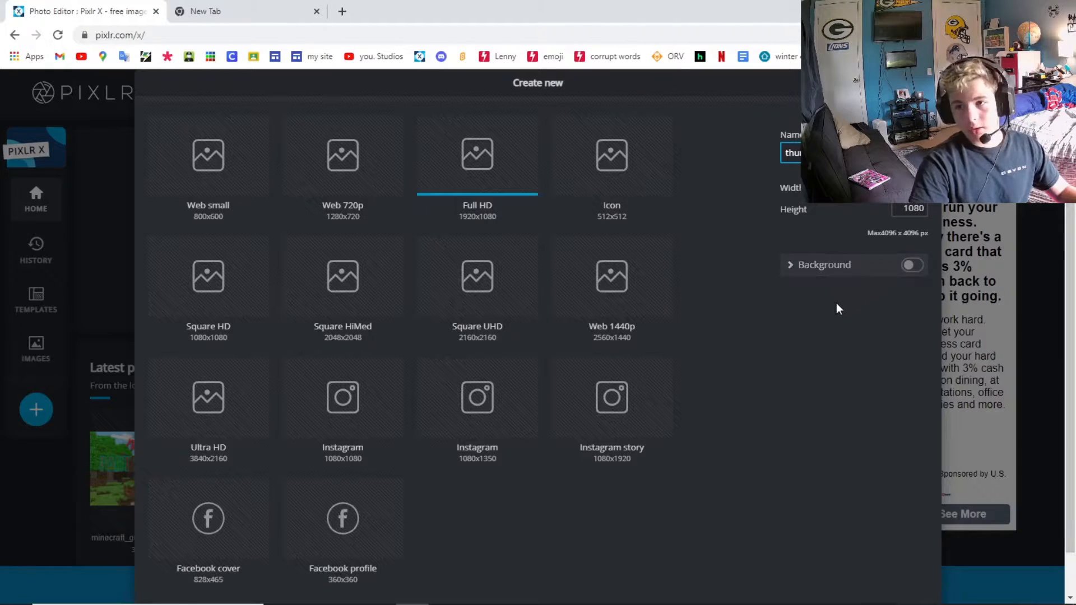
key(Return)
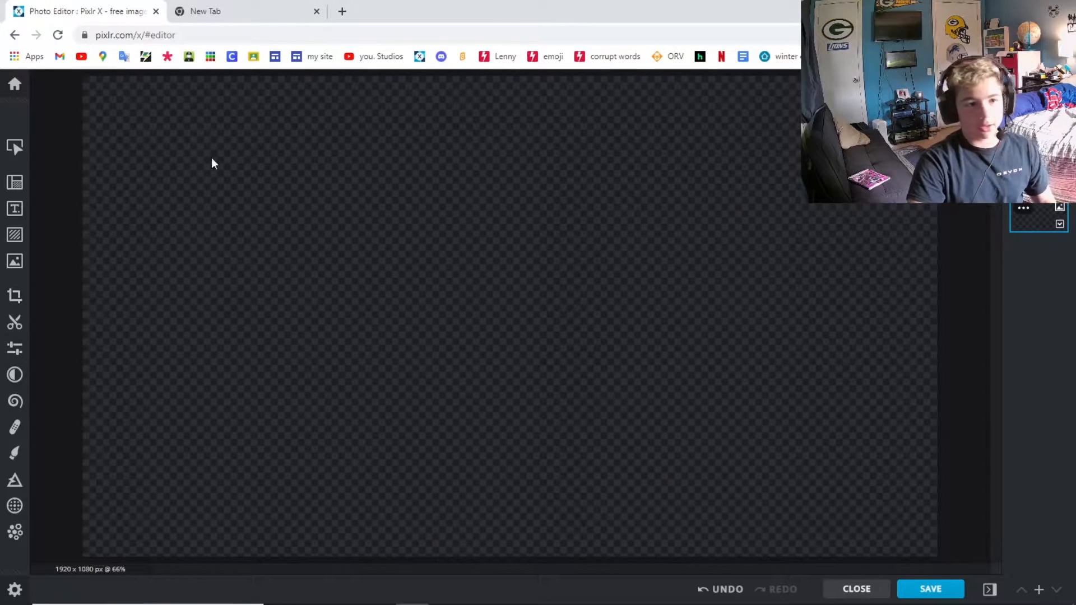
scroll(542, 291, up, 2)
scroll(542, 295, down, 2)
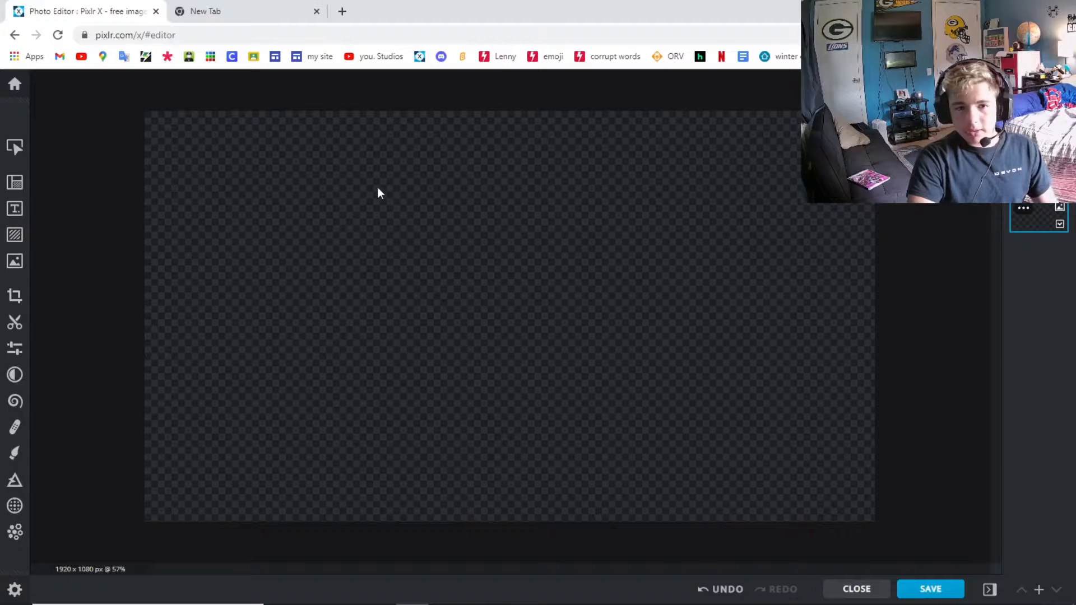
Search Google for "minecraft images" in the other browser tab and open the green creeper face picture from the image results
mouse_move(261, 10)
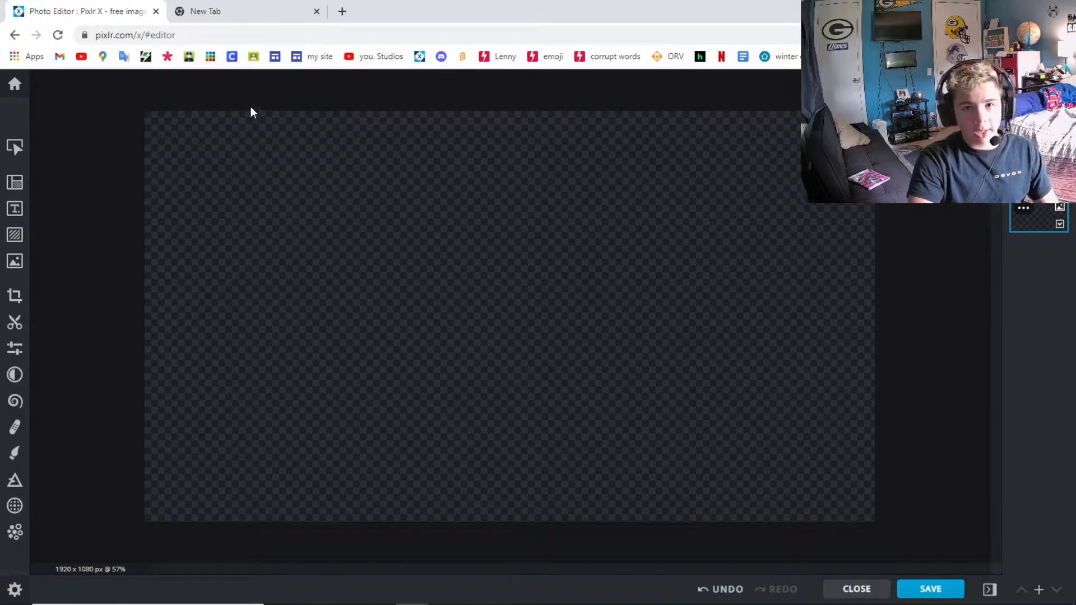
click(252, 15)
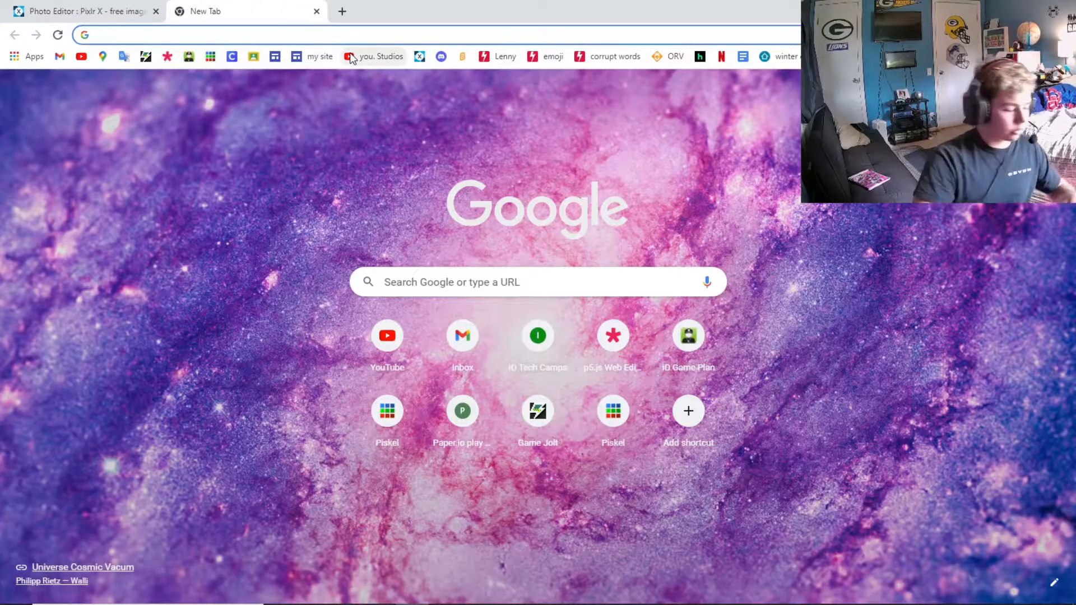
text(minecraft)
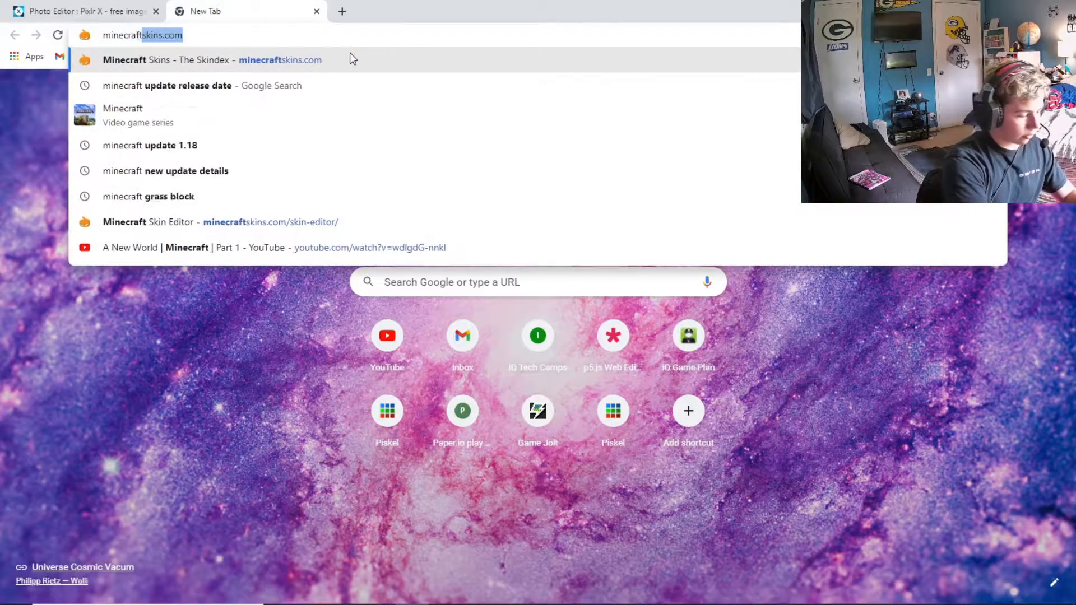
text( images)
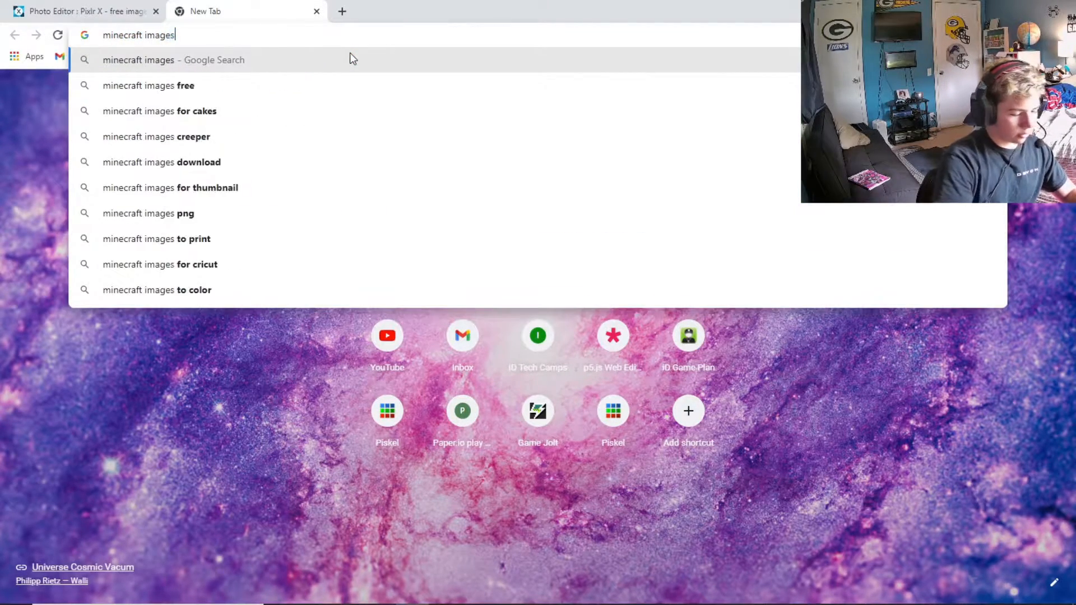
key(Return)
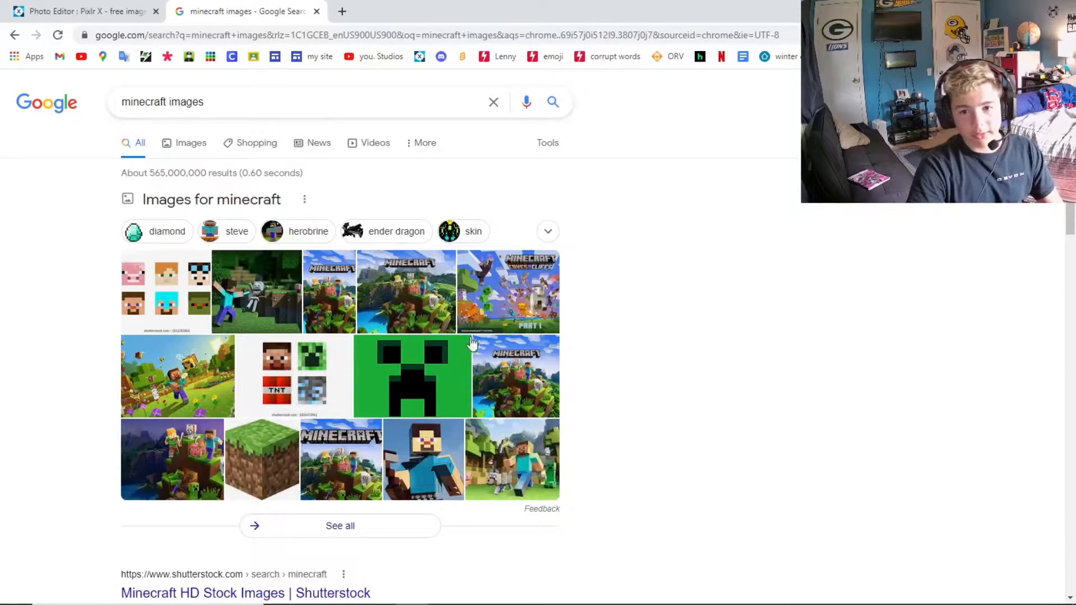
click(412, 367)
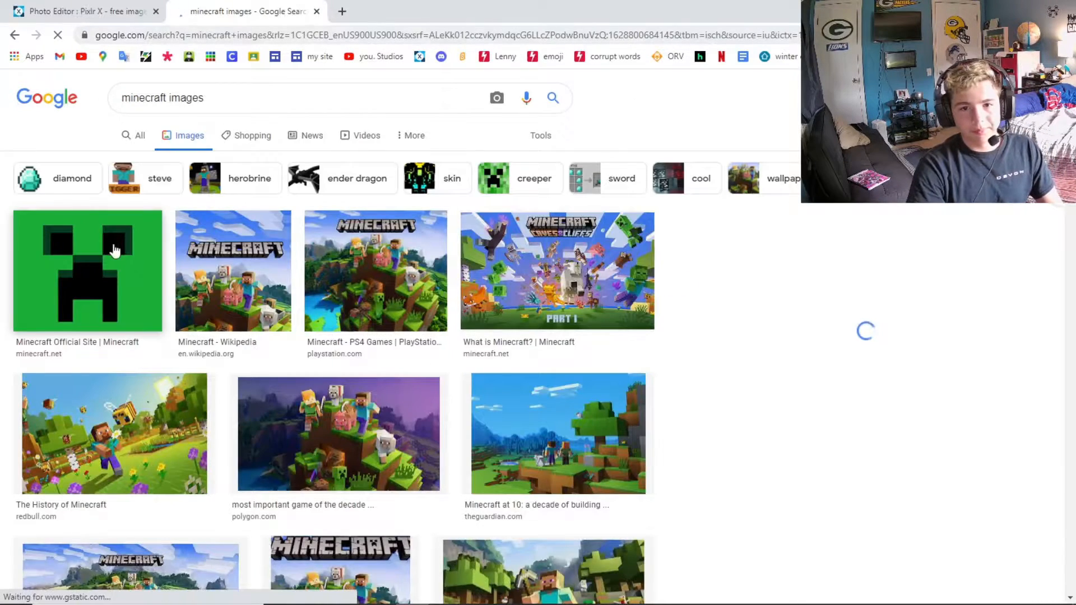
click(112, 247)
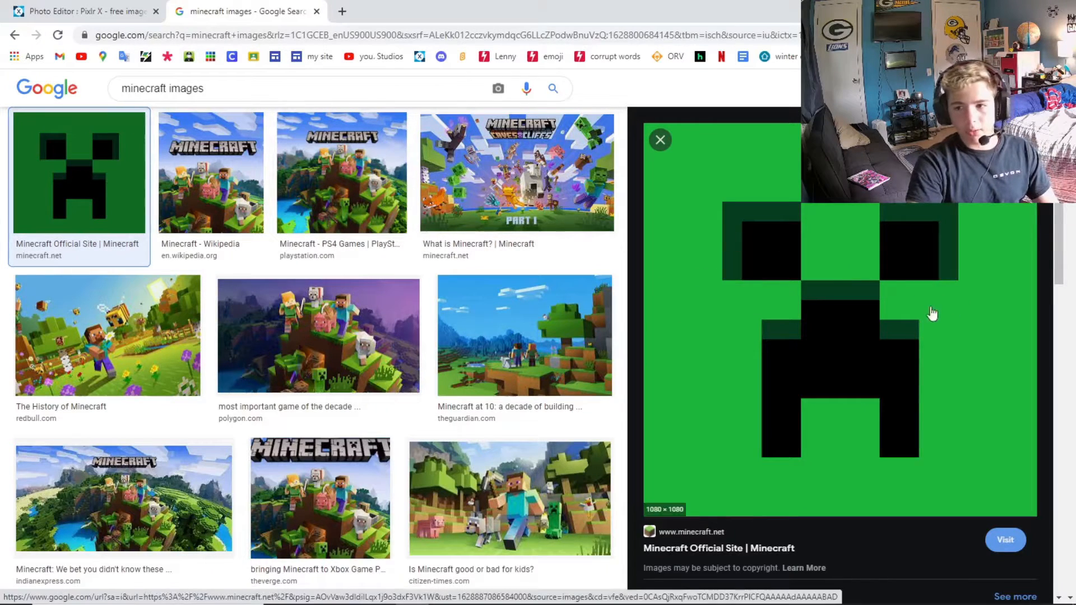
Save the creeper face picture to the Downloads folder under the file name "creeper"
right_click(822, 248)
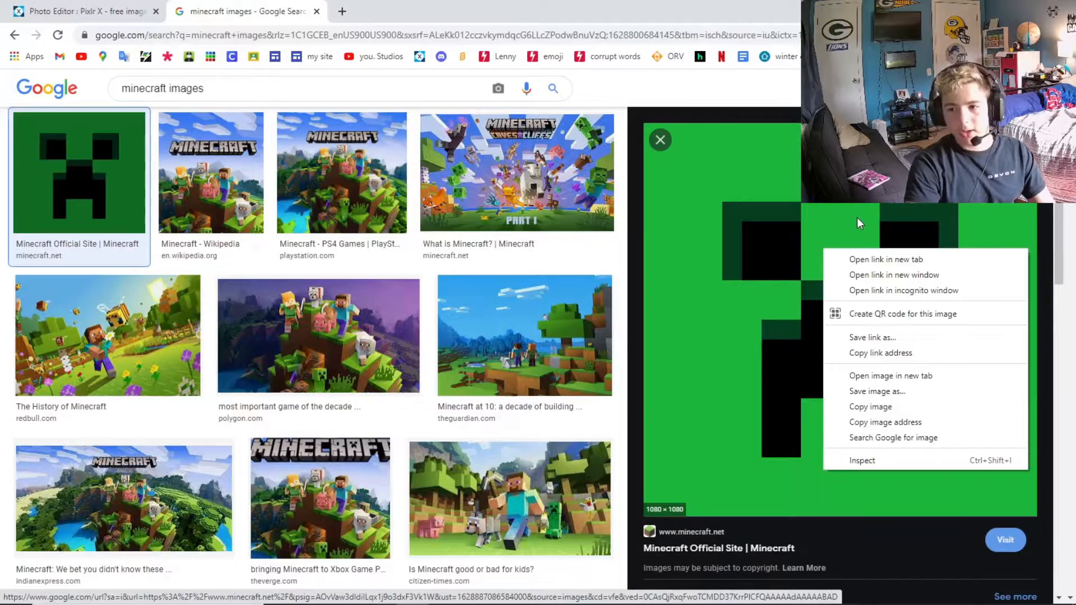
click(899, 393)
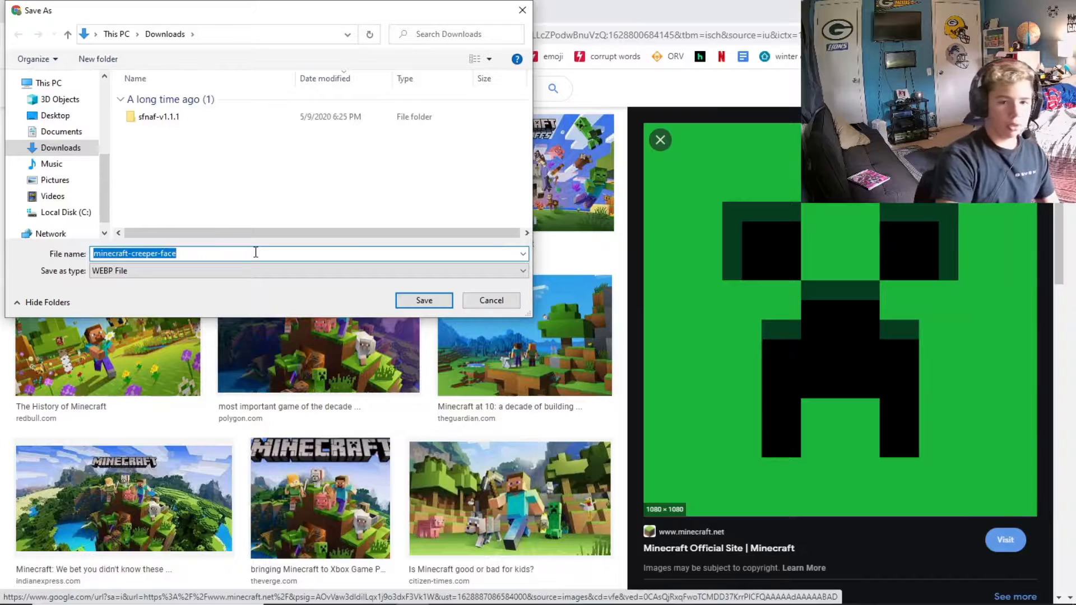
key(BackSpace)
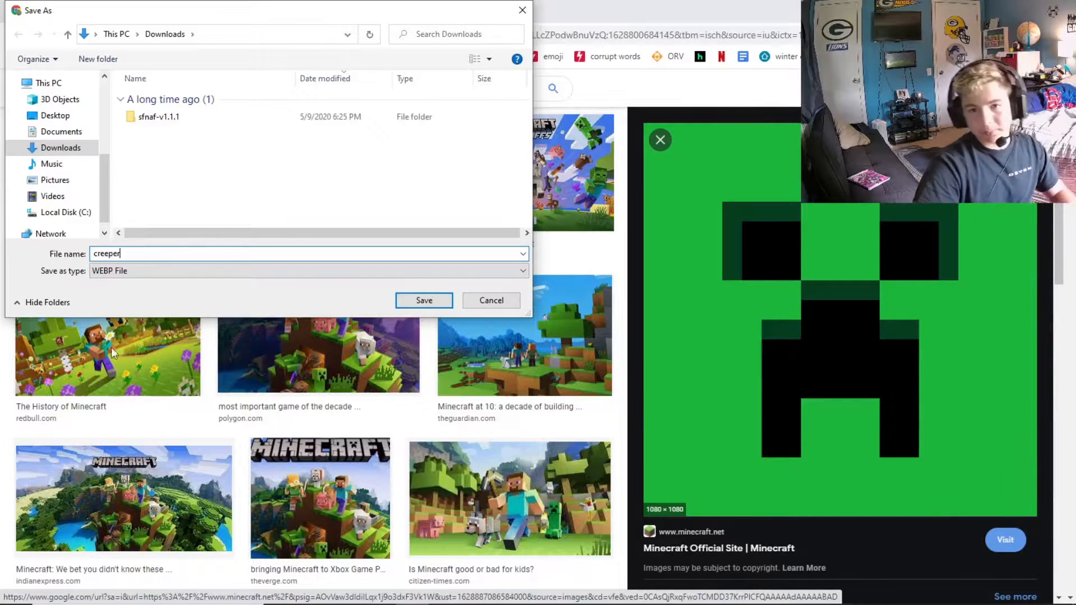
click(424, 301)
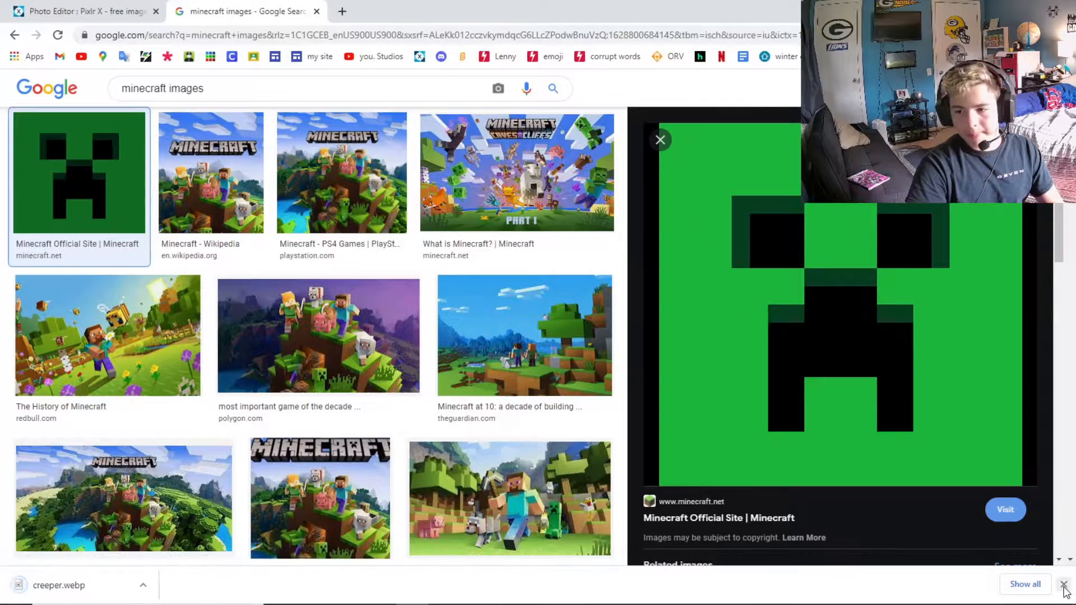
click(1062, 585)
Return to Pixlr X and add the creeper image from the Downloads folder to the canvas
click(100, 16)
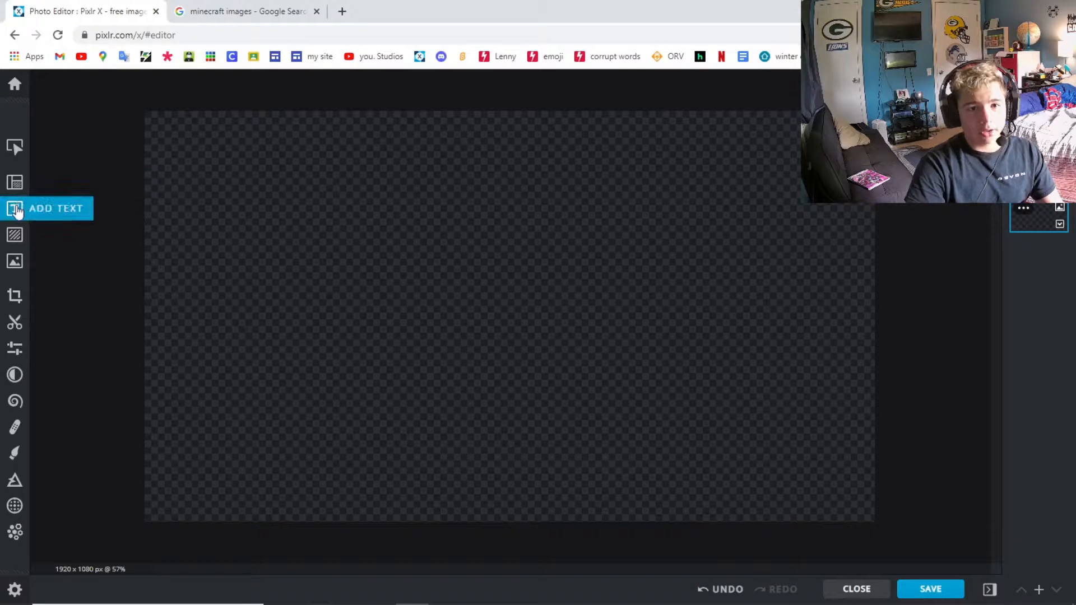
click(19, 259)
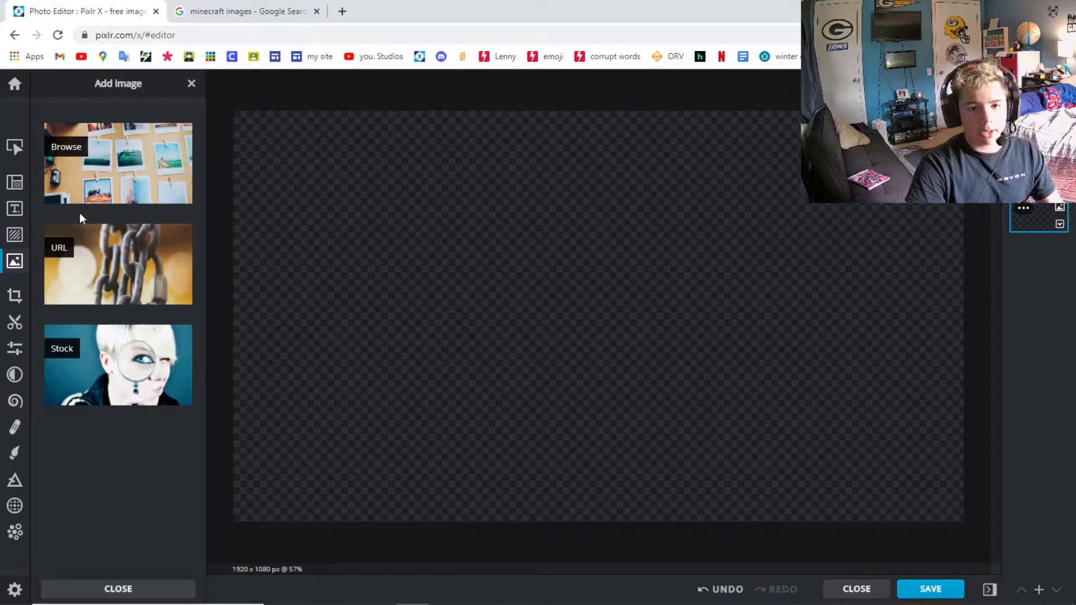
click(116, 162)
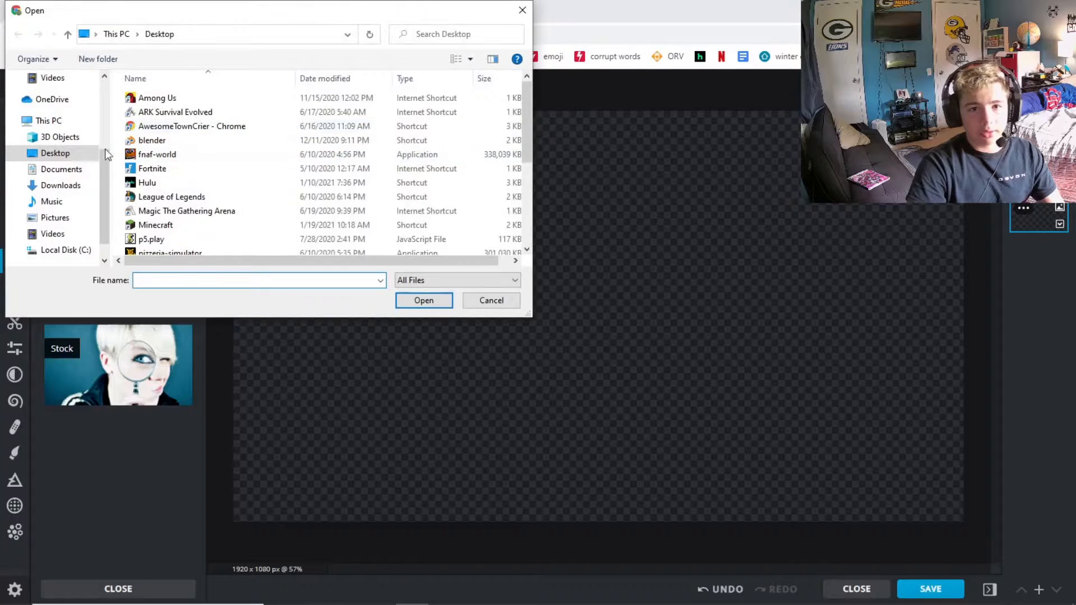
click(58, 186)
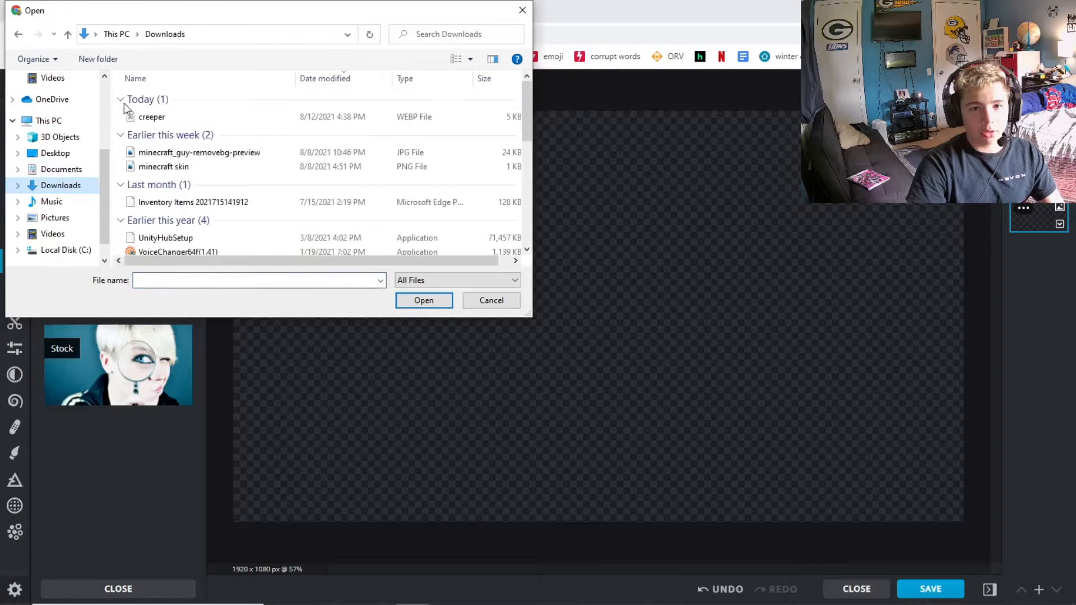
double_click(167, 117)
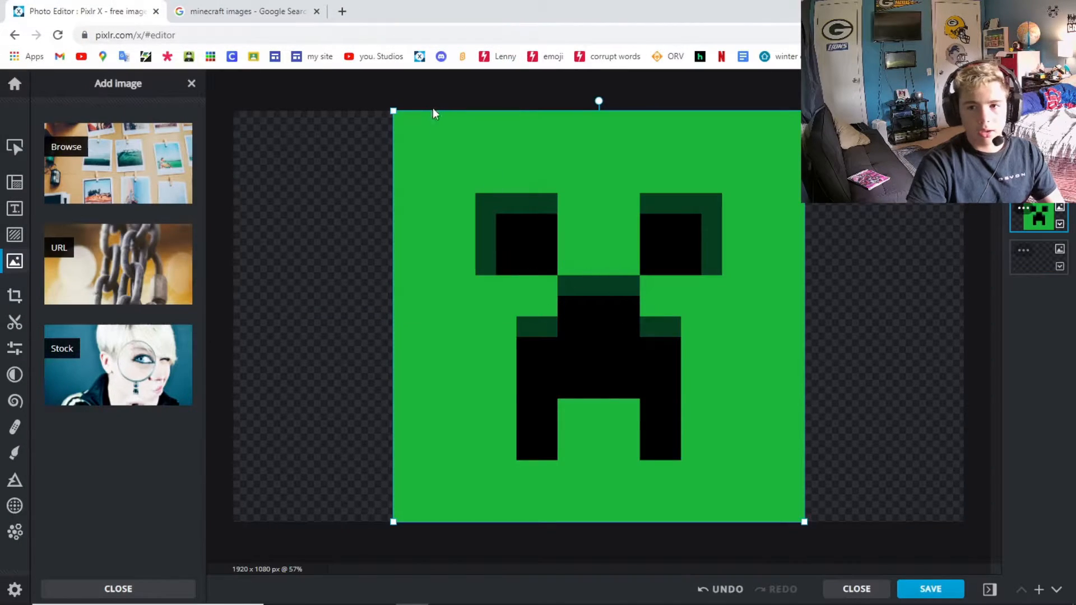
Shift the creeper image slightly left, try a smaller size, then scale it to fill the canvas height and deselect it
drag(731, 440, 604, 371)
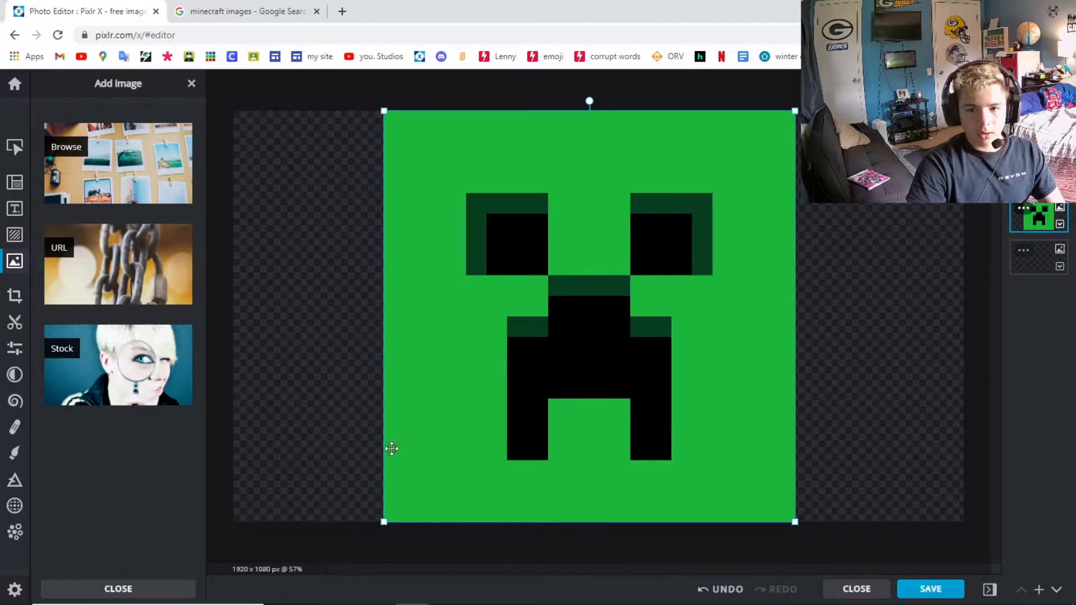
drag(382, 110, 428, 120)
mouse_move(612, 148)
mouse_down()
mouse_move(509, 250)
mouse_move(572, 96)
mouse_move(636, 108)
mouse_move(599, 108)
mouse_move(613, 108)
mouse_move(613, 134)
mouse_up()
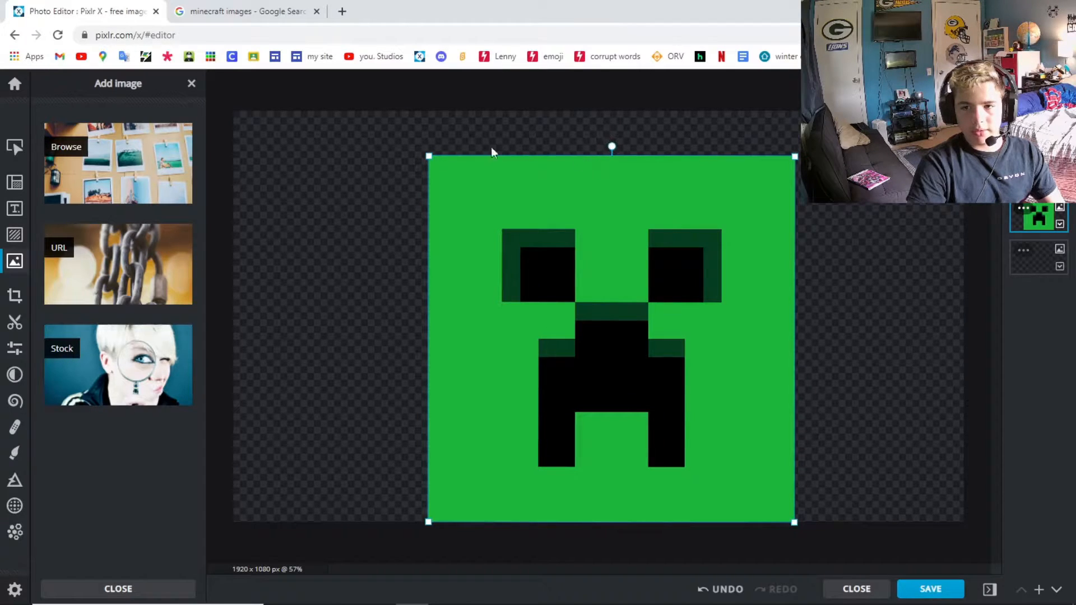
drag(428, 155, 380, 116)
click(875, 282)
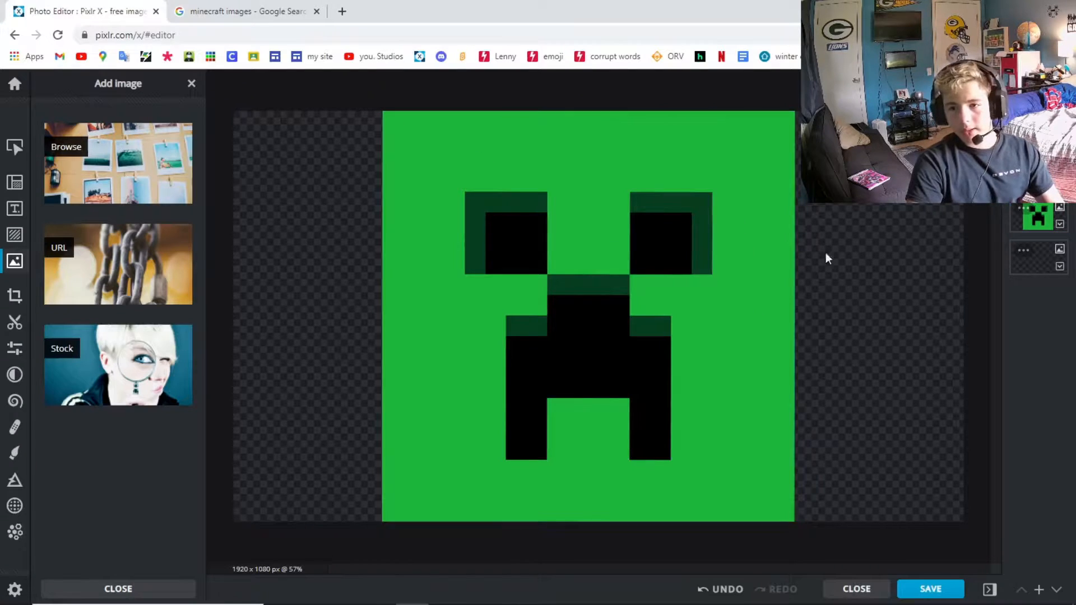
Switch to the Google Images tab and replace the search with "minecraft steve"
click(278, 10)
triple_click(272, 93)
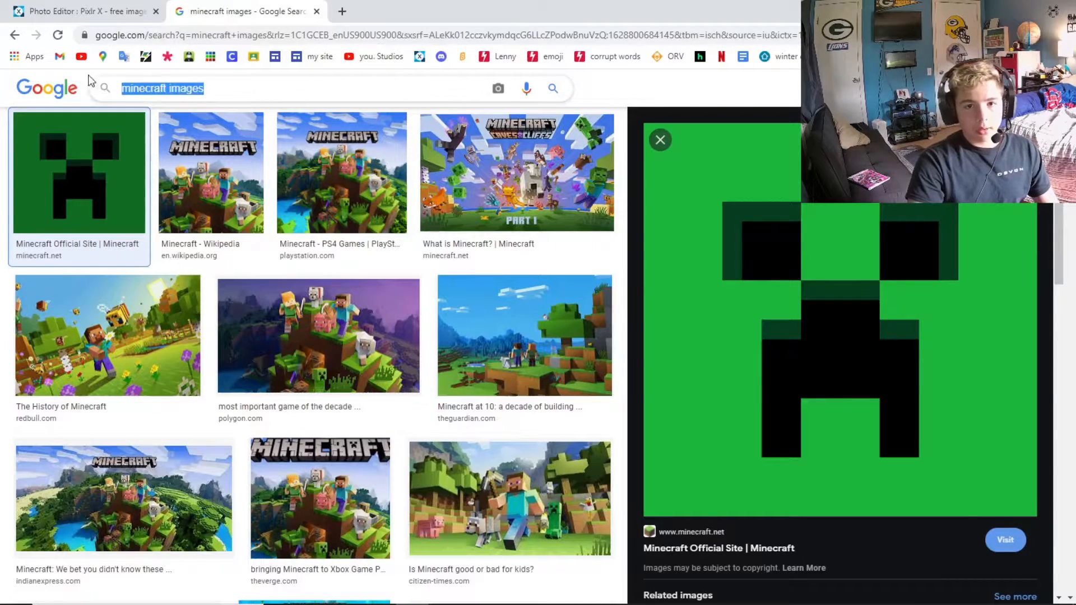
key(BackSpace)
text(minerc)
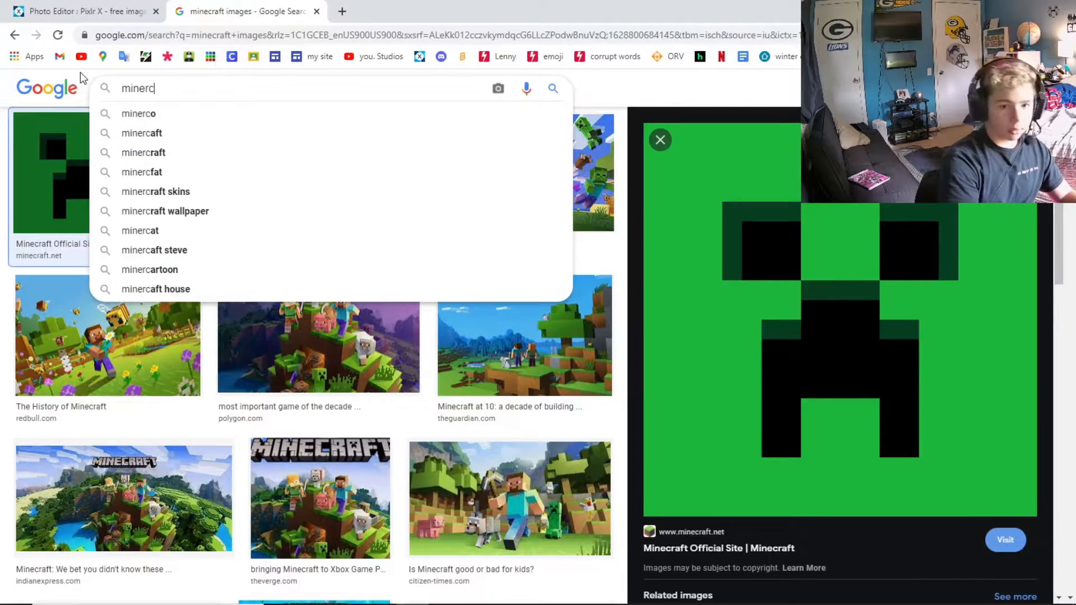
key(BackSpace)
key(BackSpace)
text(craf)
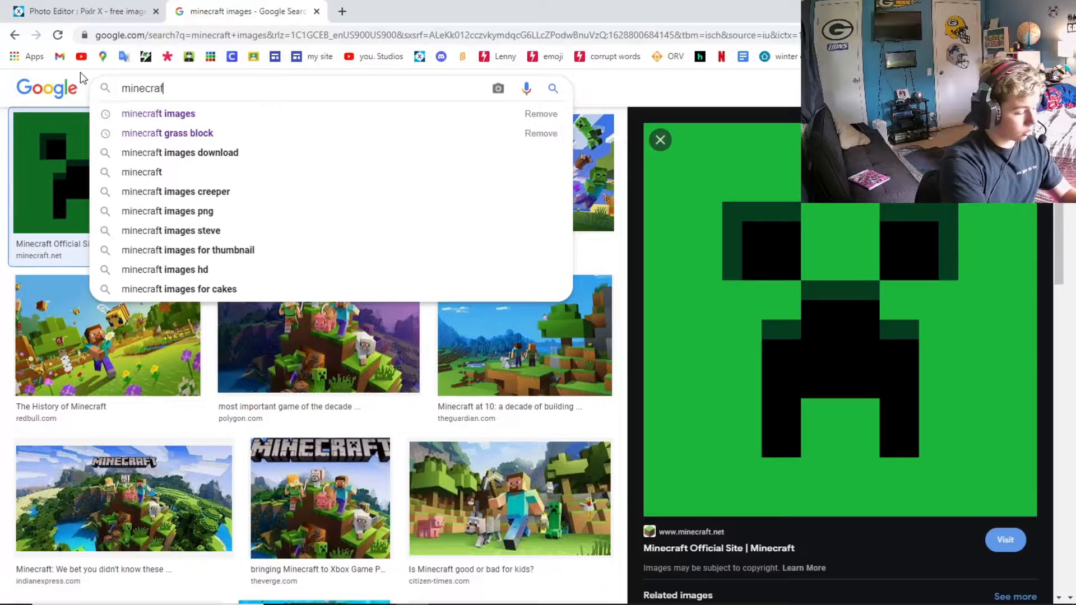
text(t steve)
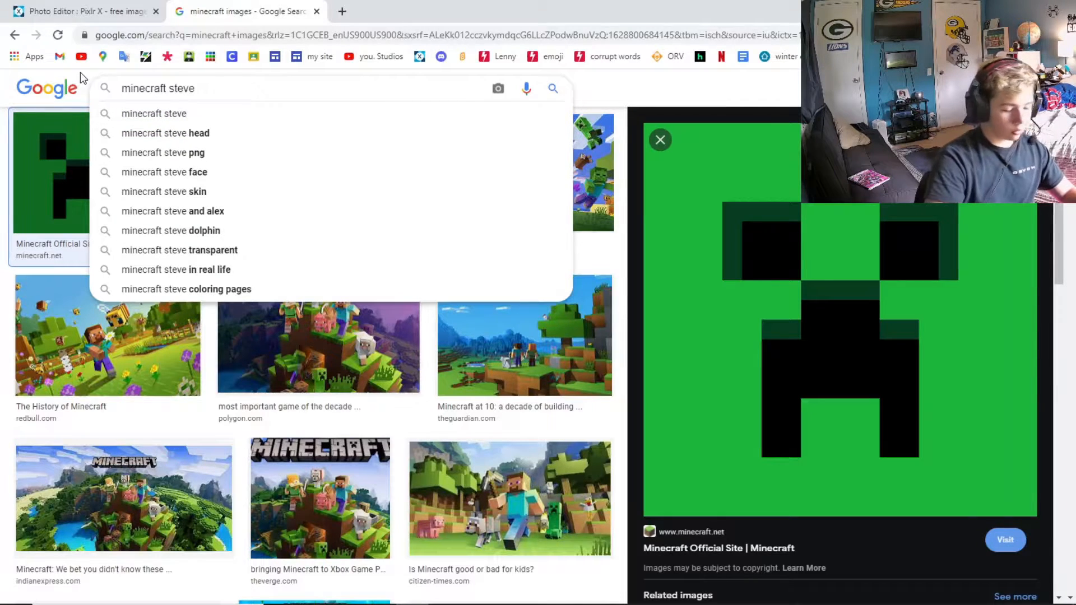
key(Return)
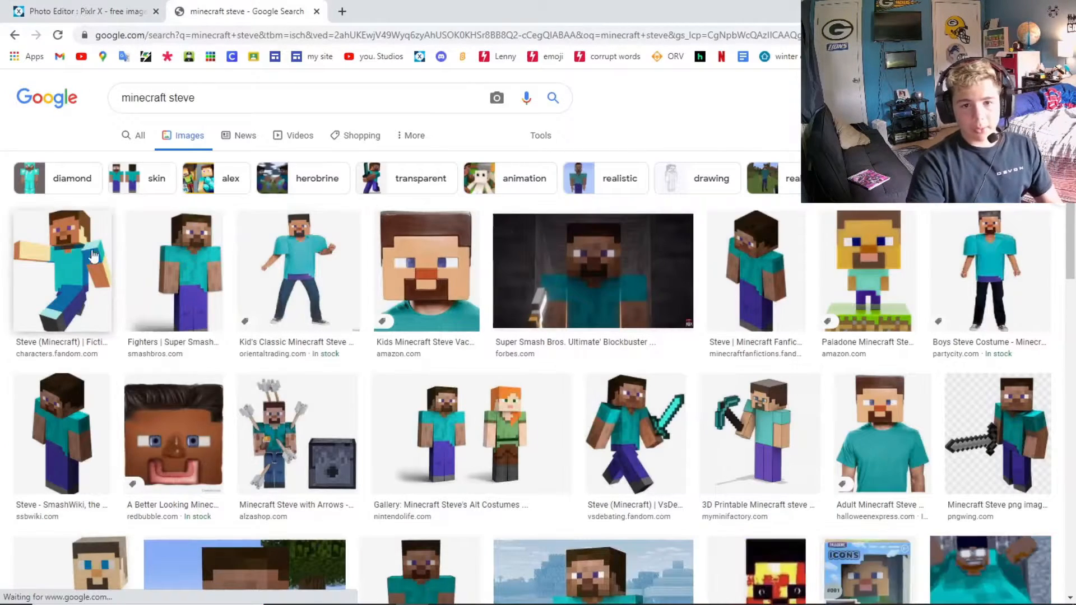
Open the Steve picture from the Minecraft Fanfictions Wiki and save it to Downloads as a PNG named "Steve"
click(759, 261)
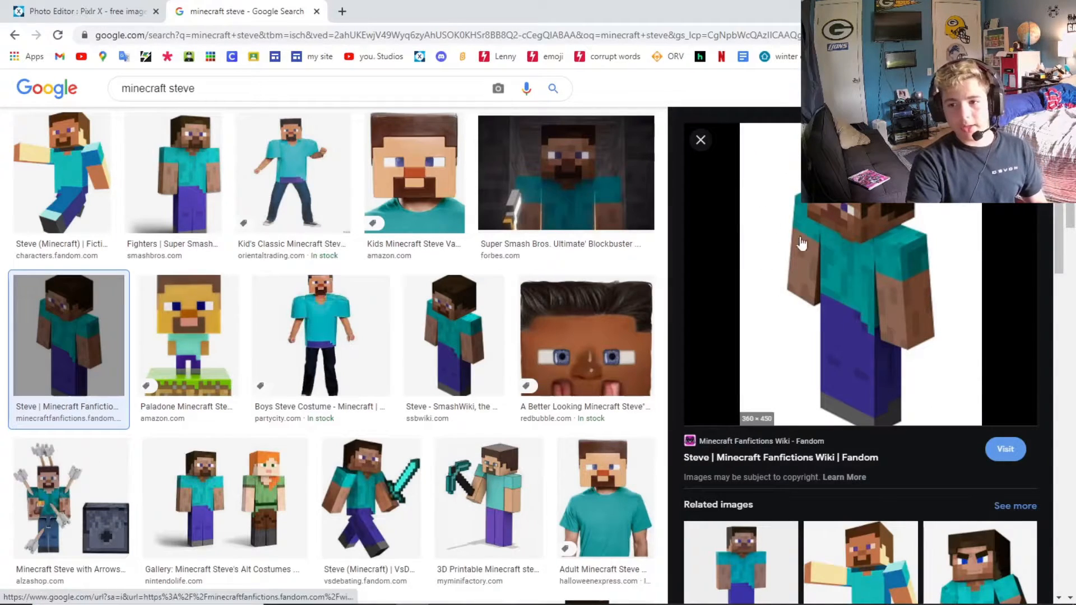
right_click(871, 232)
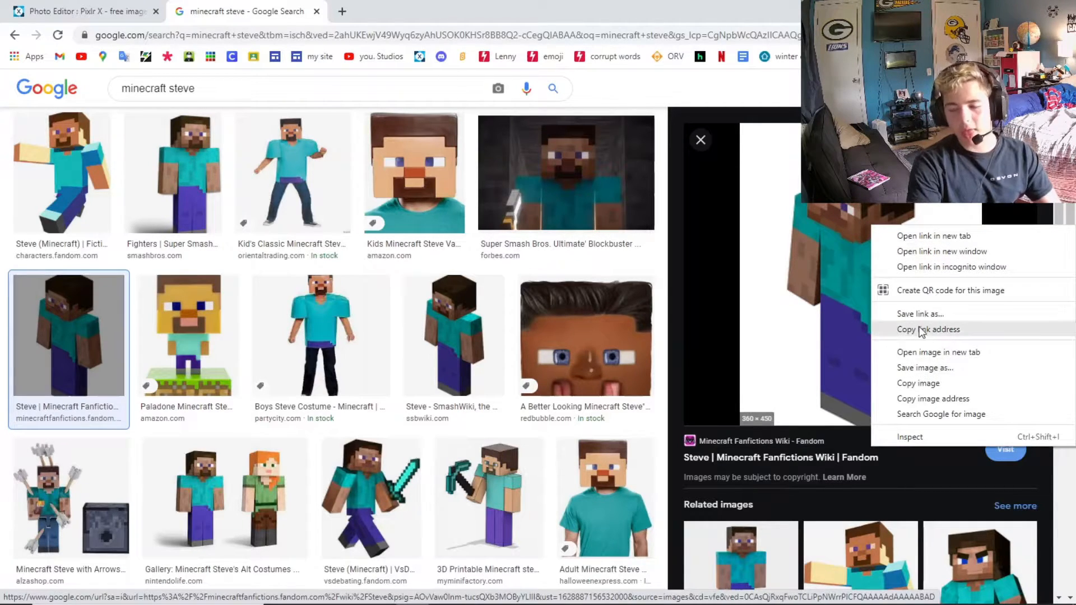
click(925, 367)
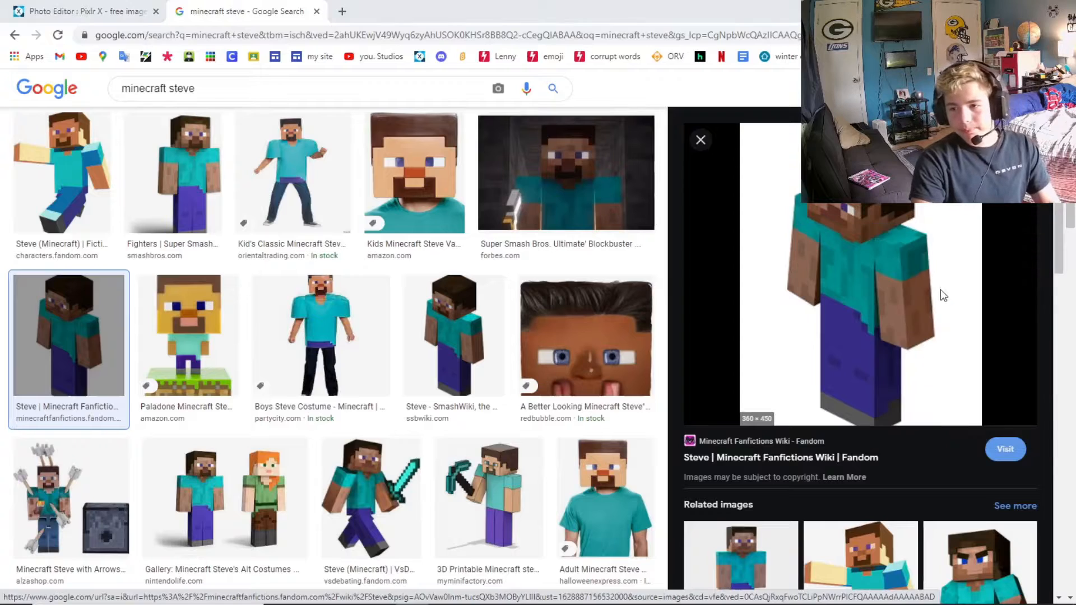
click(234, 257)
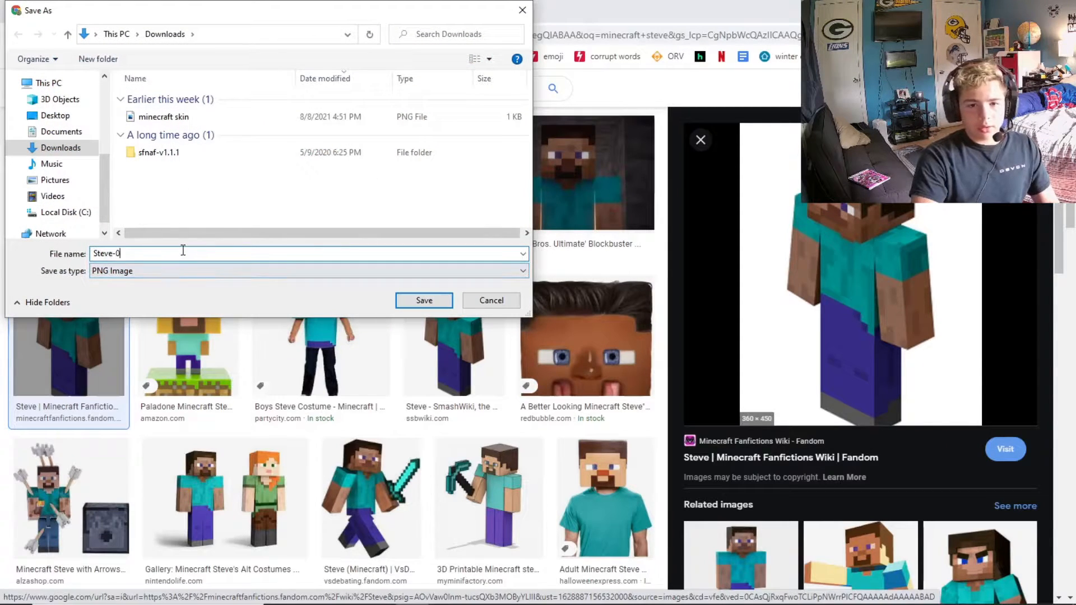
key(BackSpace)
key(BackSpace)
key(Return)
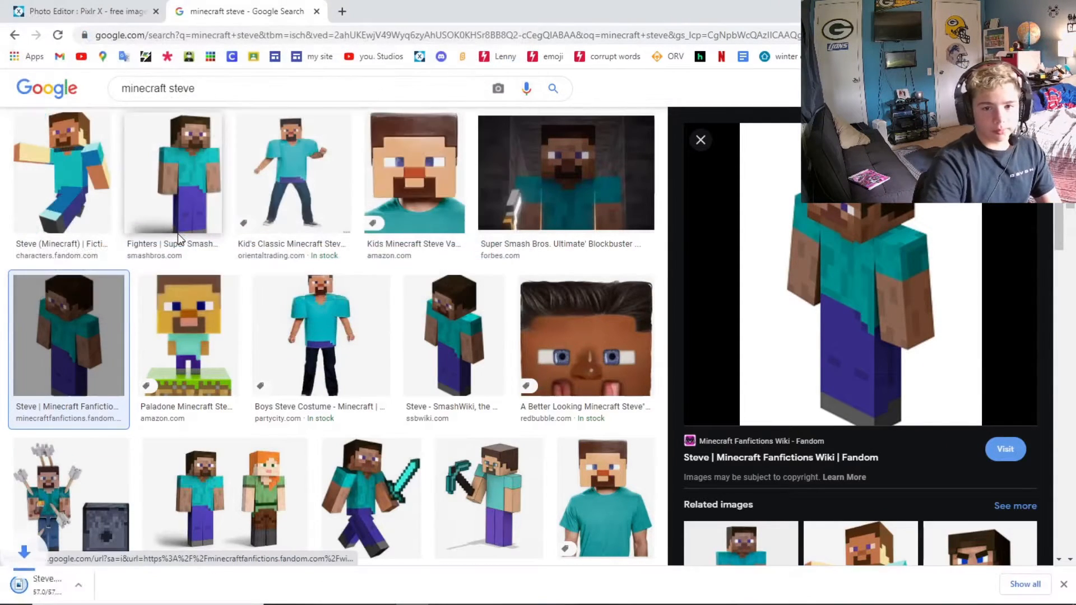
click(1063, 584)
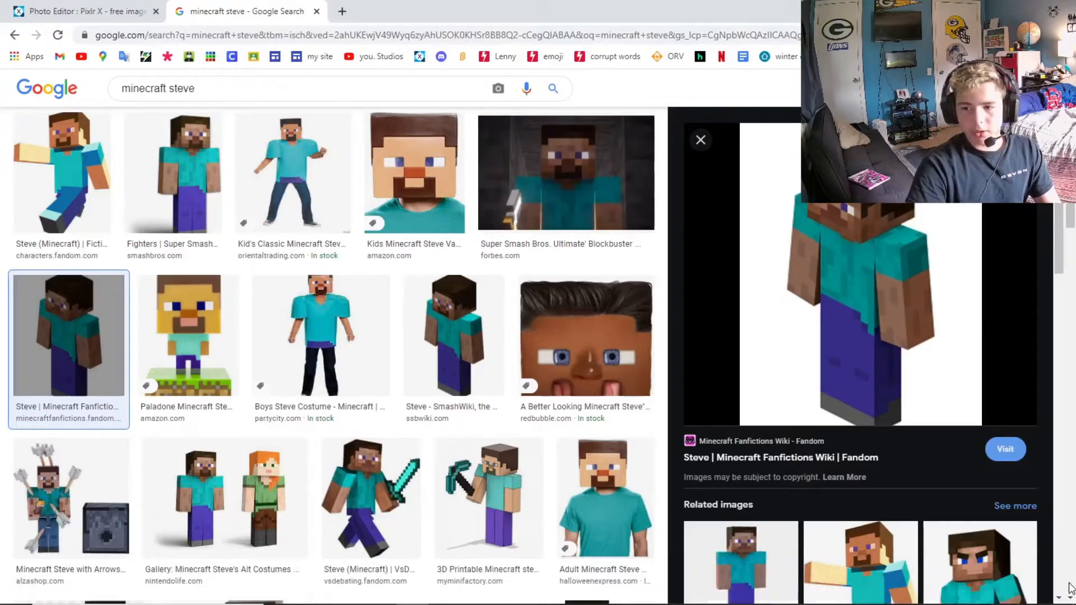
Open the remove.bg website in a new browser tab
click(339, 10)
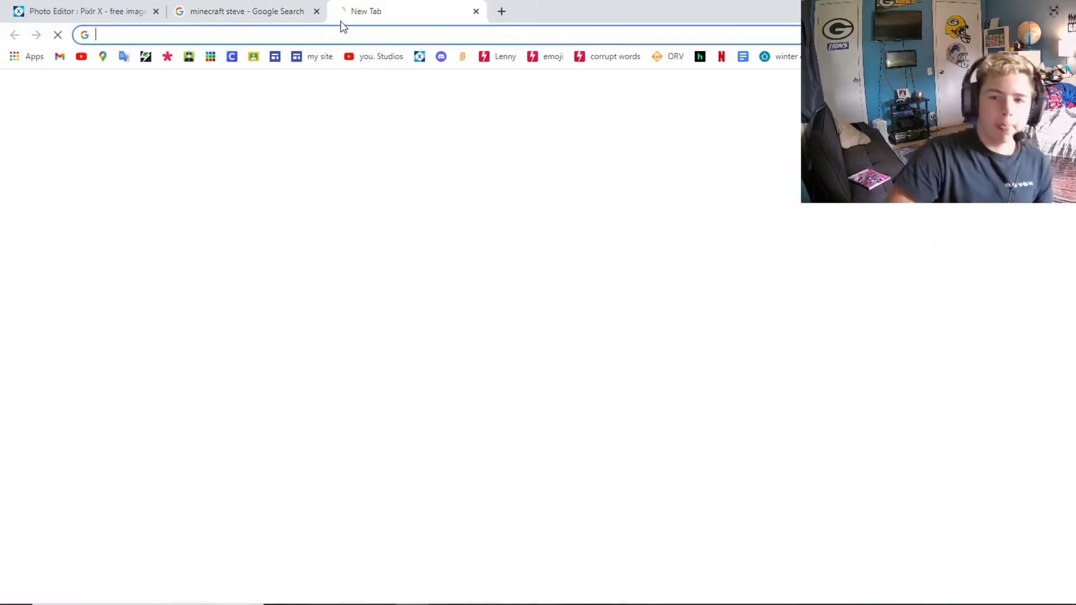
text(remov)
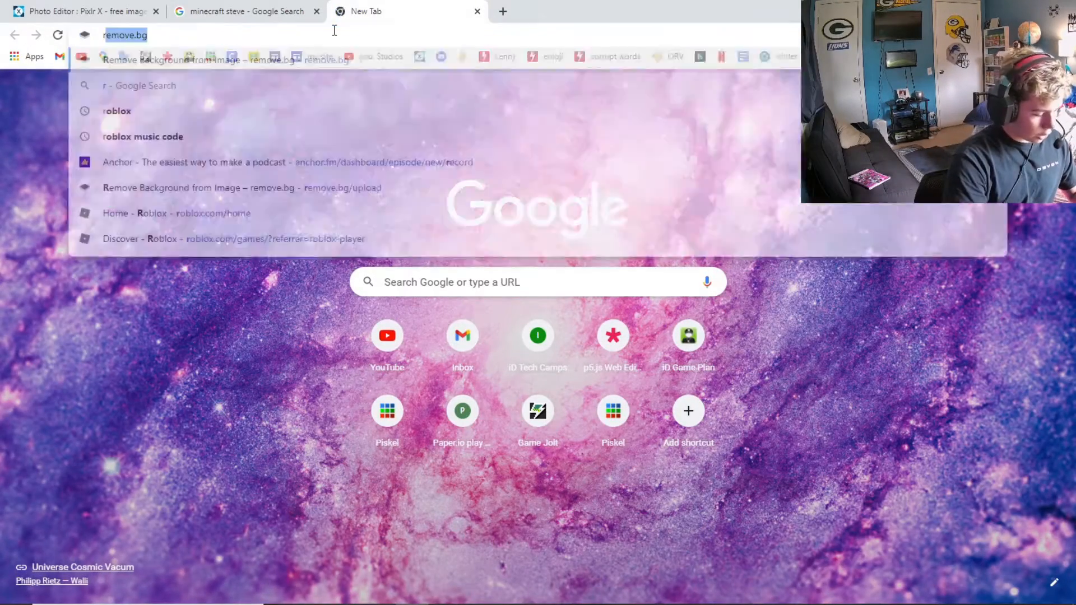
text(e.bg)
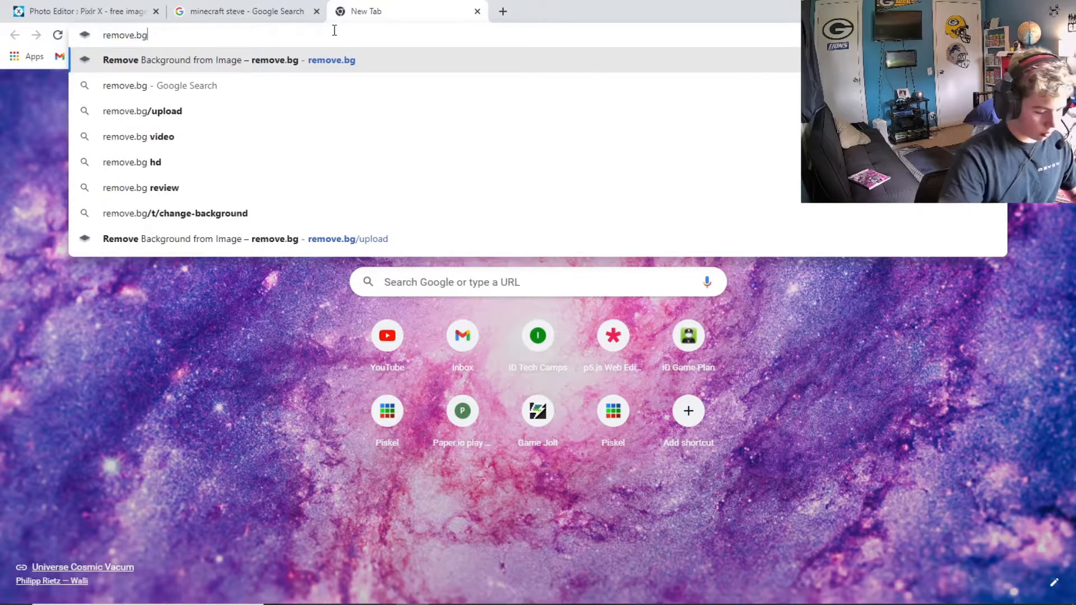
key(Return)
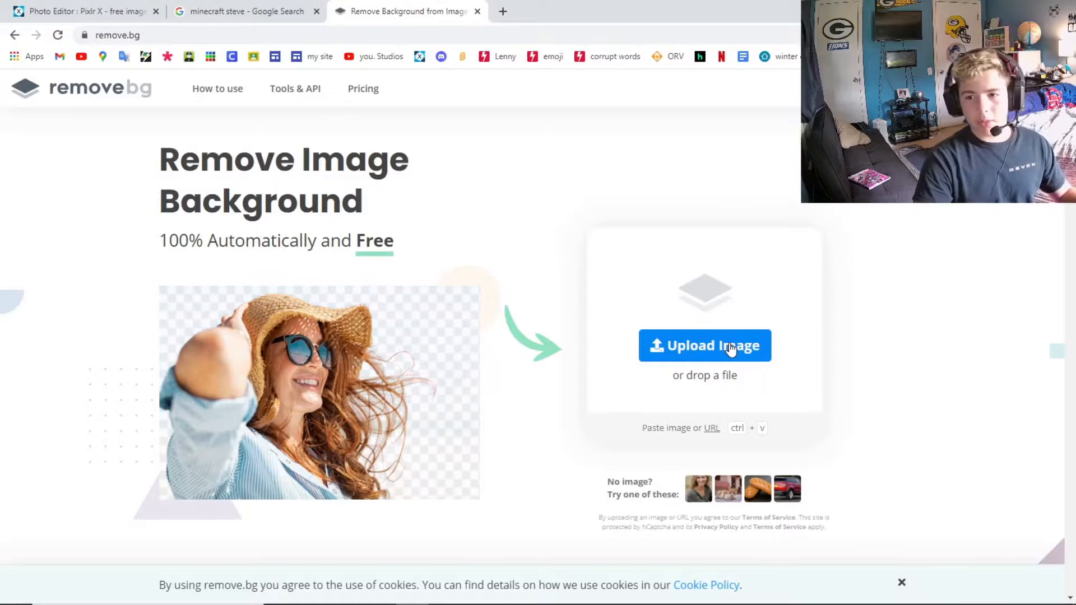
Upload the Steve picture from Downloads to remove.bg and download the preview image with its background removed
click(736, 347)
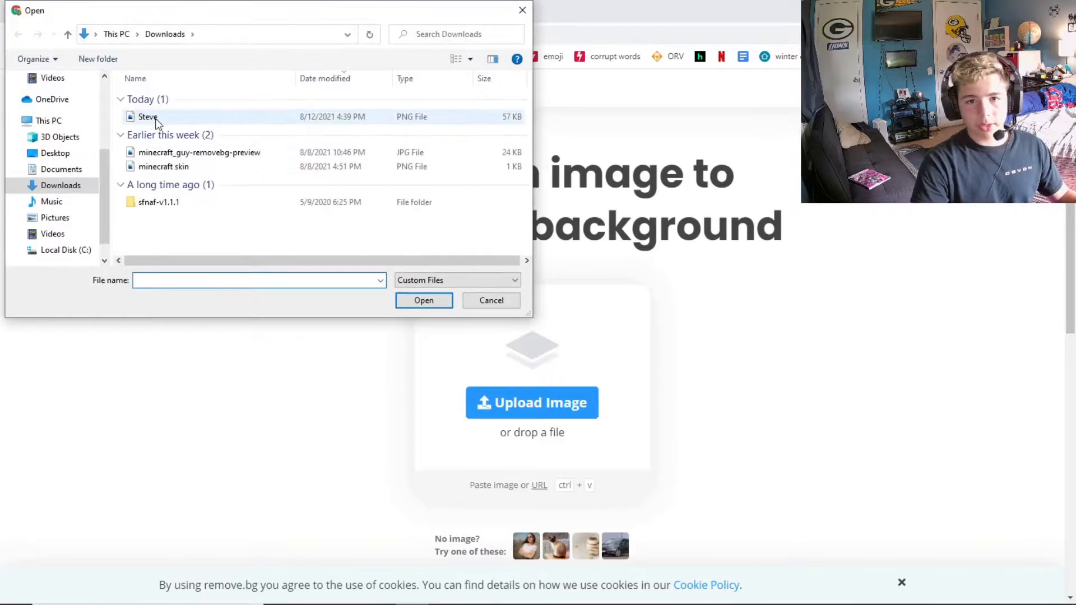
double_click(148, 116)
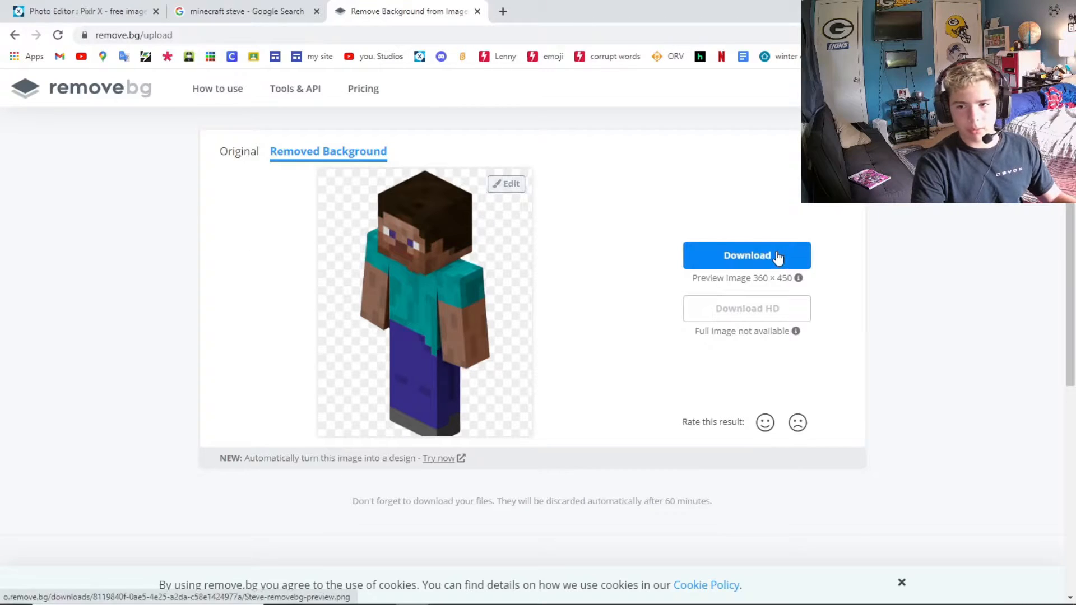
click(726, 255)
Return to Pixlr X, add Steve-removebg-preview from Downloads, place it just right of the creeper face and deselect it
click(136, 11)
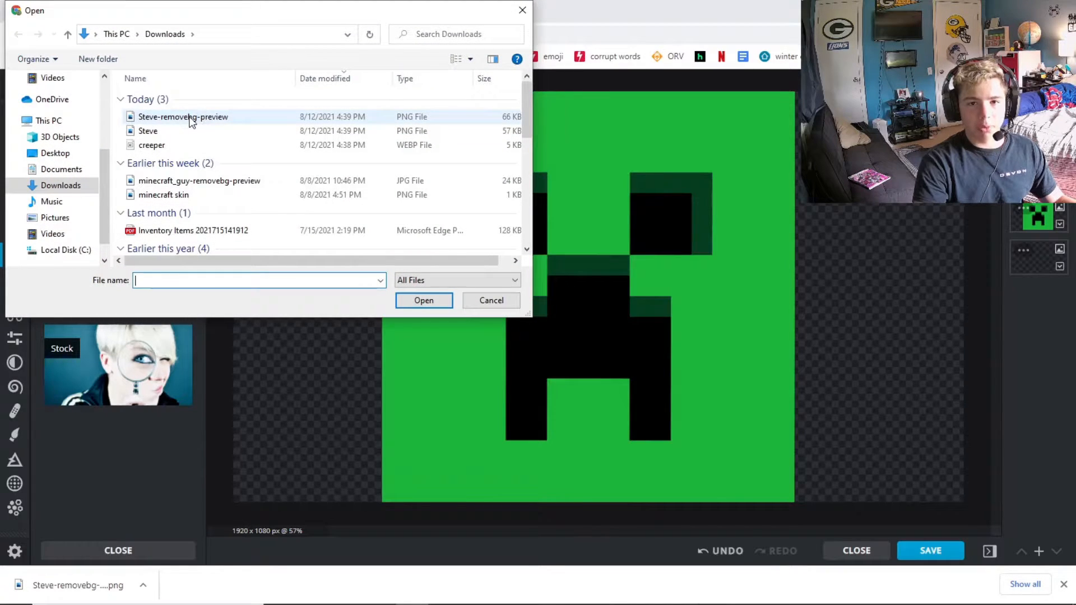
double_click(219, 118)
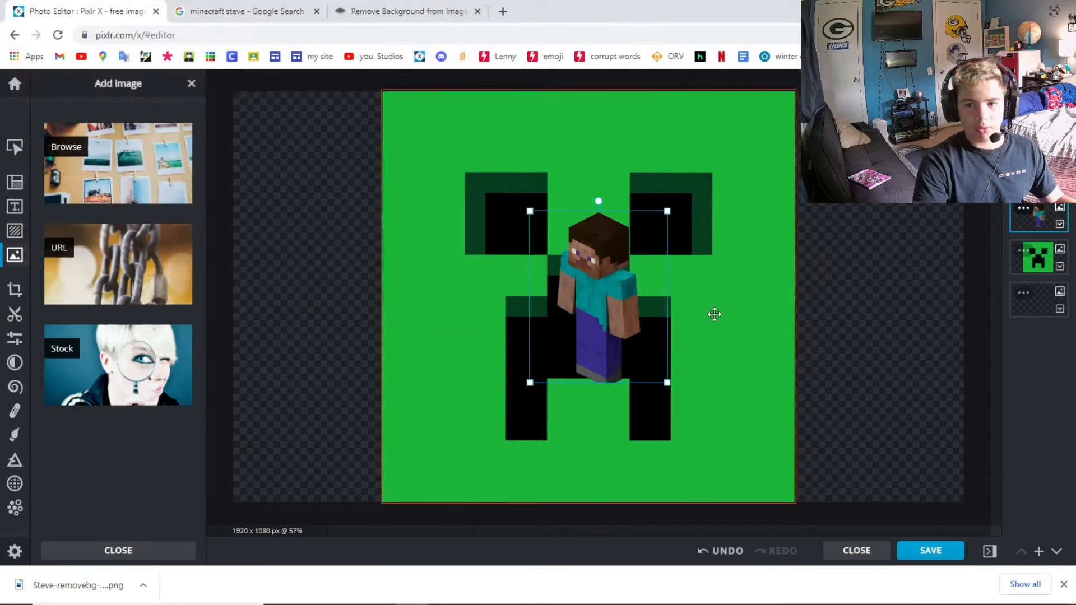
drag(613, 289, 842, 328)
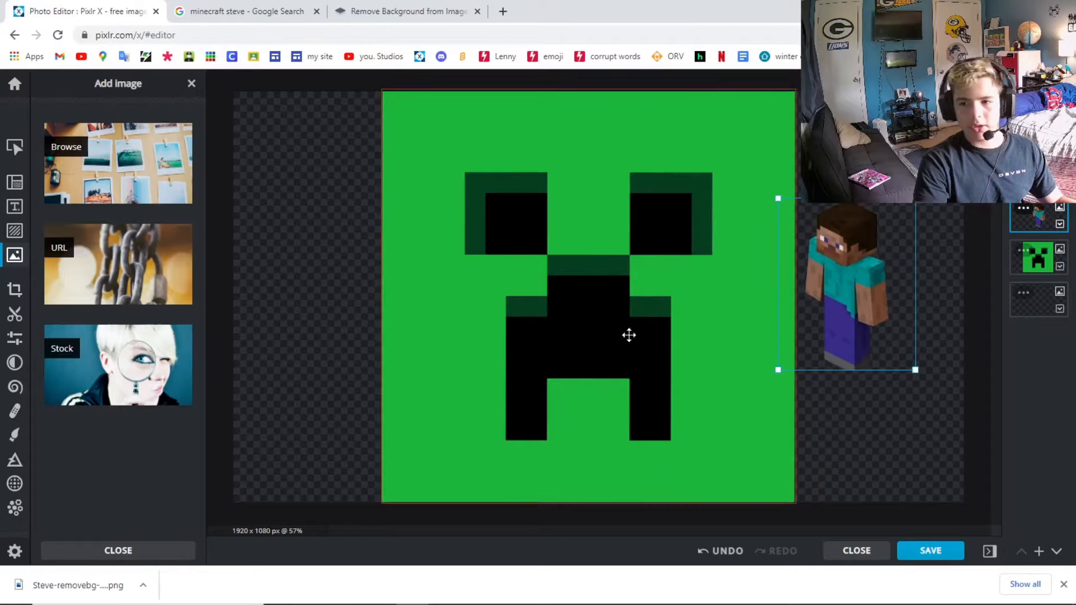
click(344, 301)
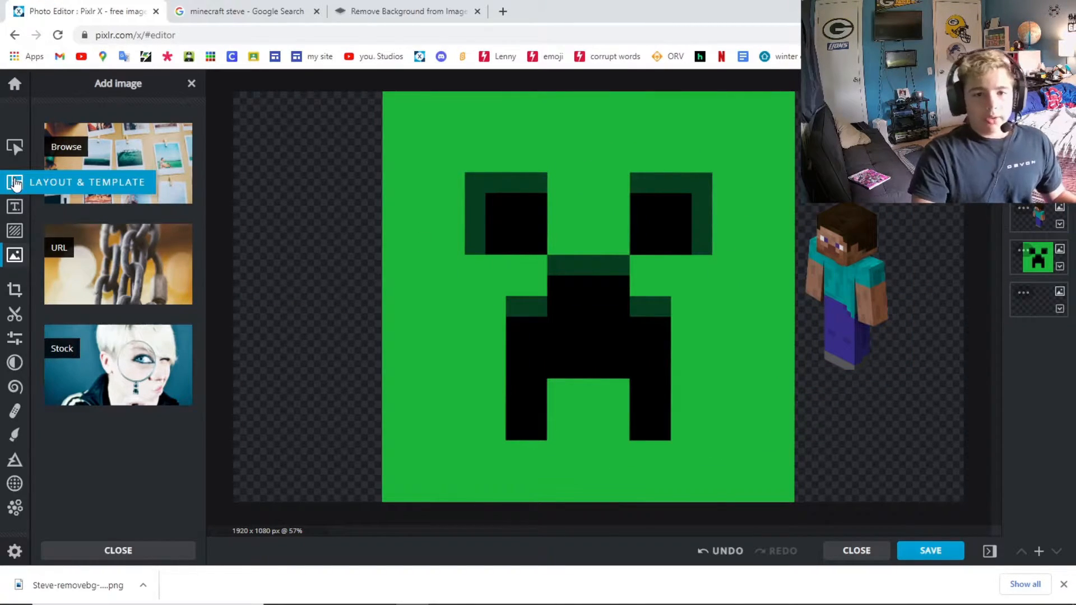
Browse the text templates, then add a new default text to the canvas instead
click(16, 207)
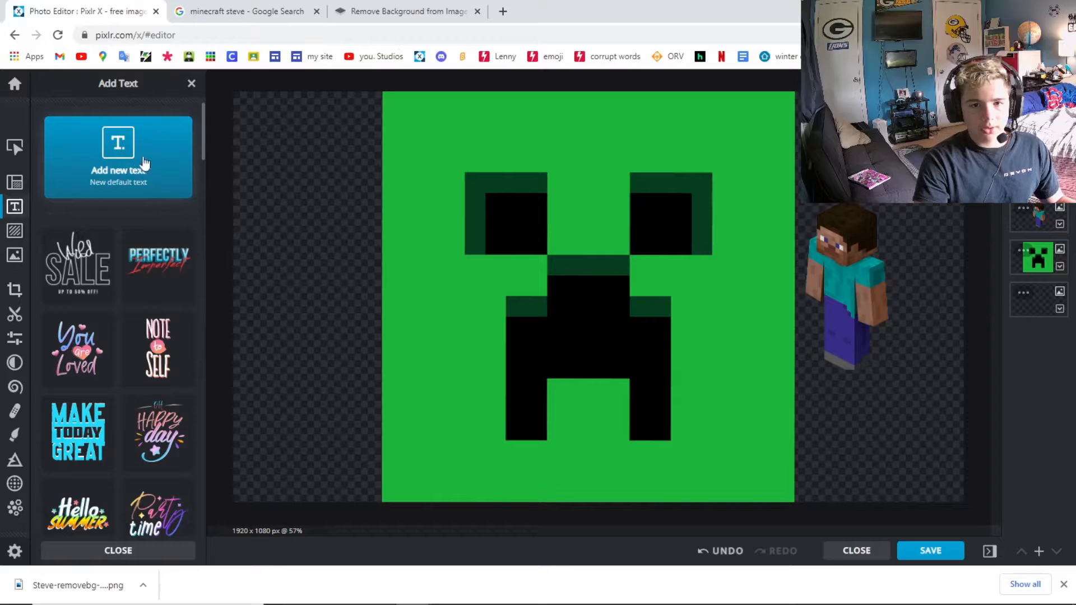
scroll(160, 314, down, 4)
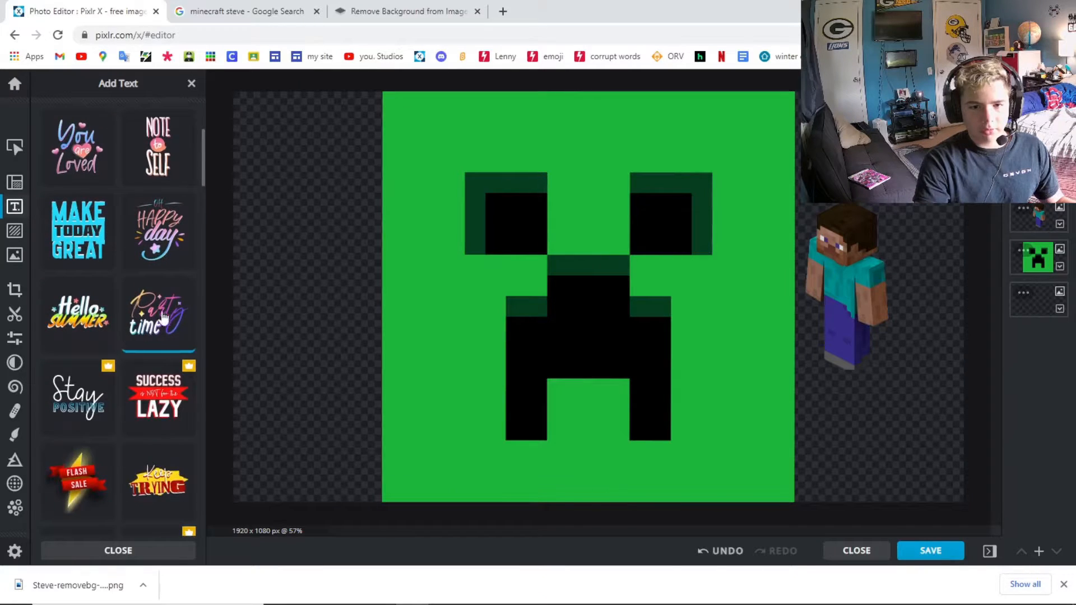
scroll(162, 317, down, 6)
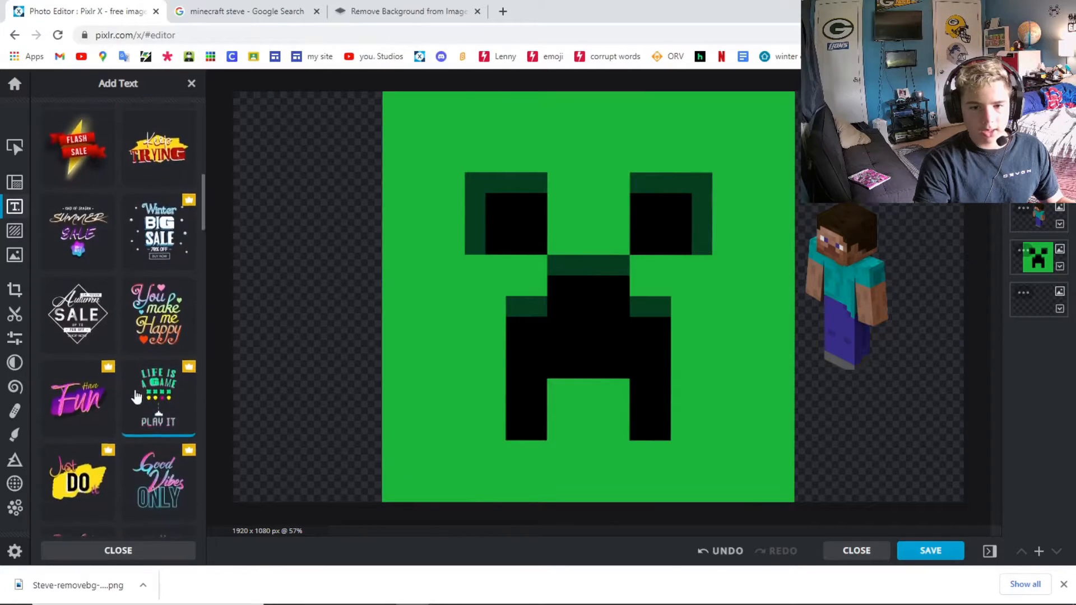
scroll(137, 397, up, 10)
click(139, 168)
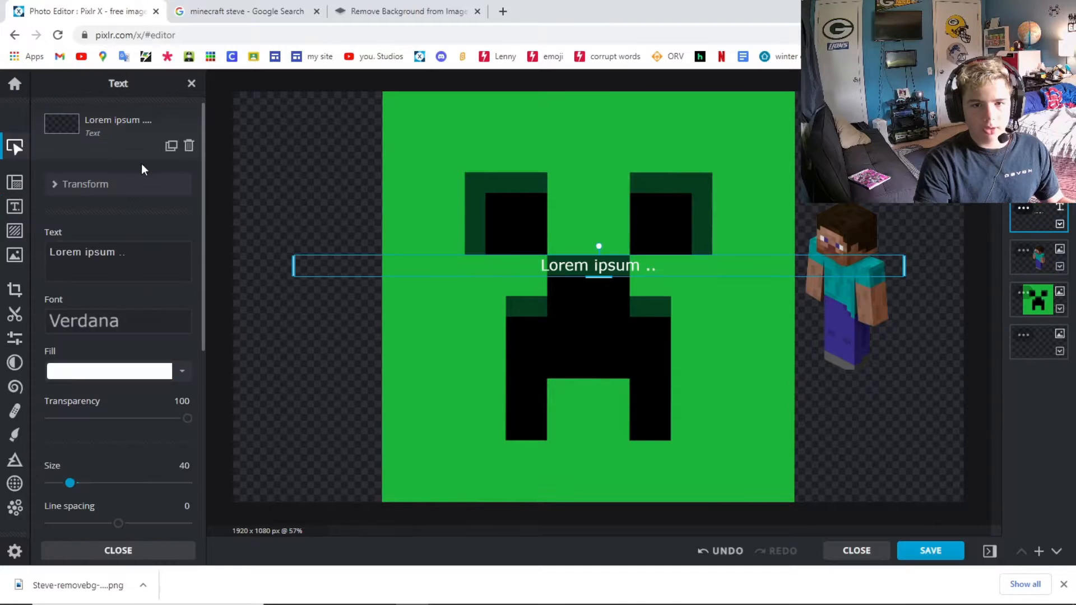
Replace the placeholder wording of the new text with "Minecraft"
click(138, 259)
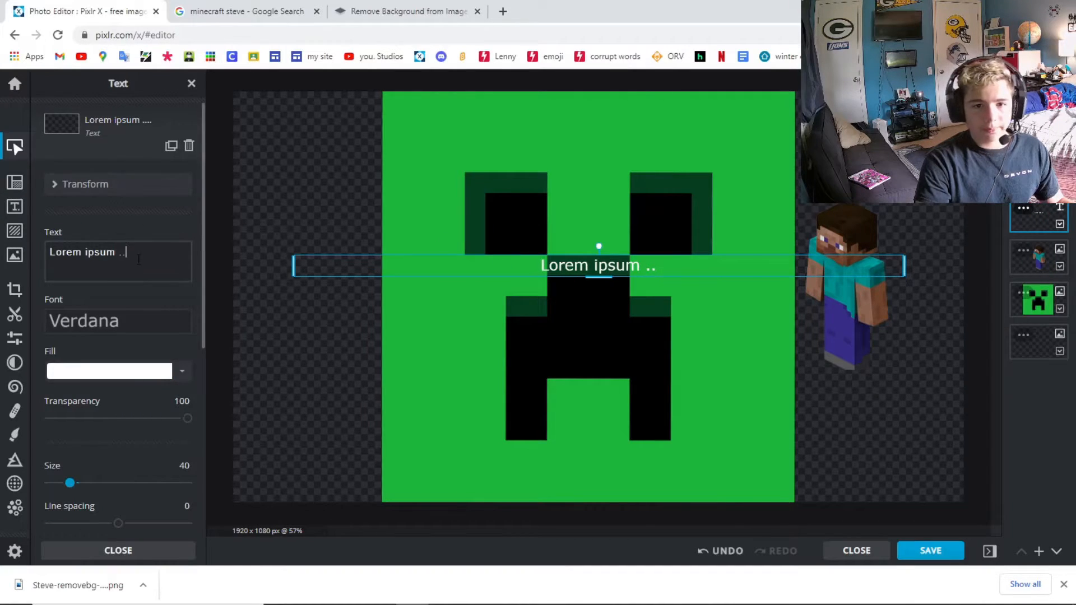
key(BackSpace)
key(BackSpace)
key(BackSpace)
key(BackSpace)
key(BackSpace)
key(BackSpace)
key(BackSpace)
key(BackSpace)
key(BackSpace)
key(BackSpace)
key(BackSpace)
key(BackSpace)
key(BackSpace)
key(BackSpace)
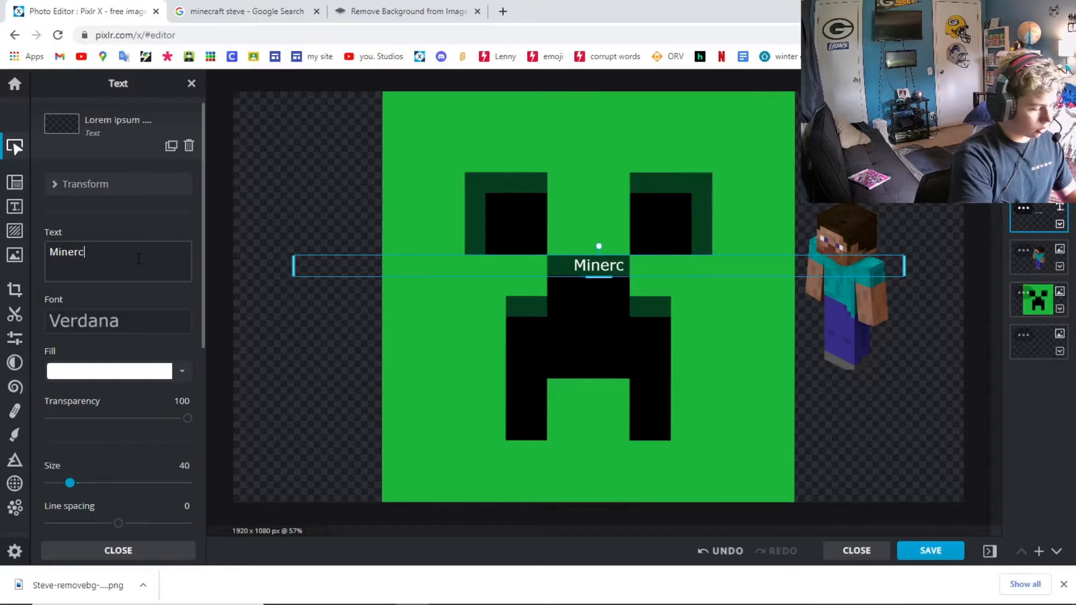
text(Minerc)
key(BackSpace)
key(BackSpace)
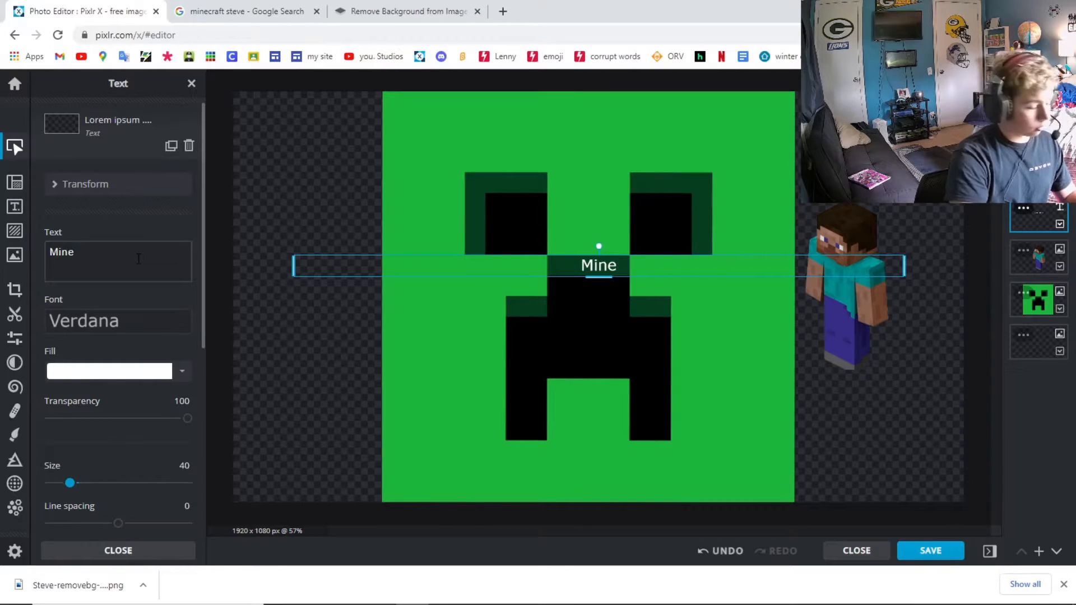
text(craft)
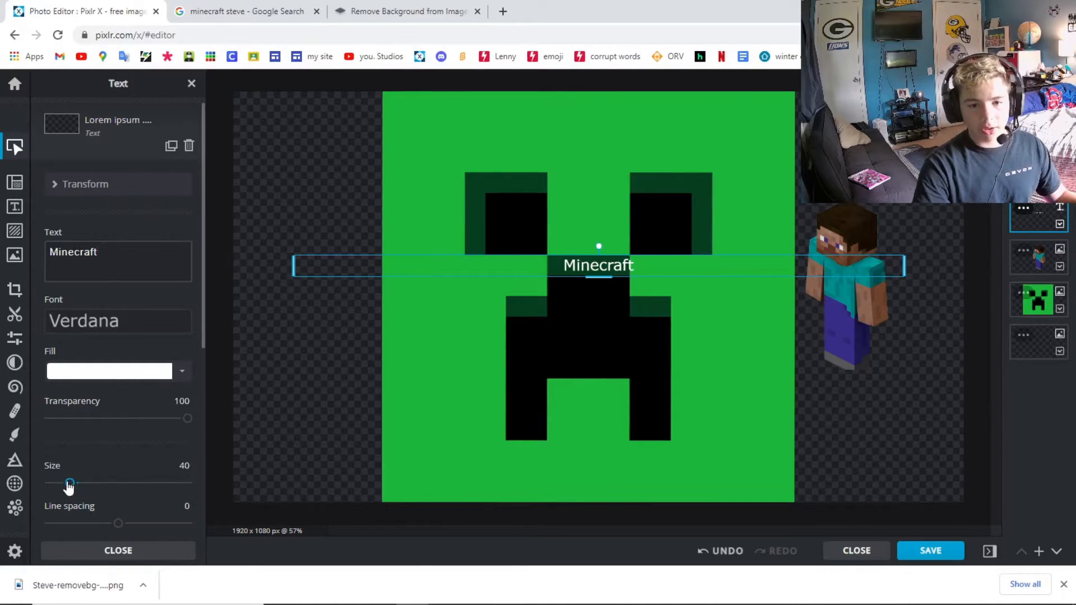
Try a much larger size for the Minecraft text, then set its size to 52
drag(68, 482, 269, 493)
drag(102, 486, 78, 496)
scroll(139, 473, down, 6)
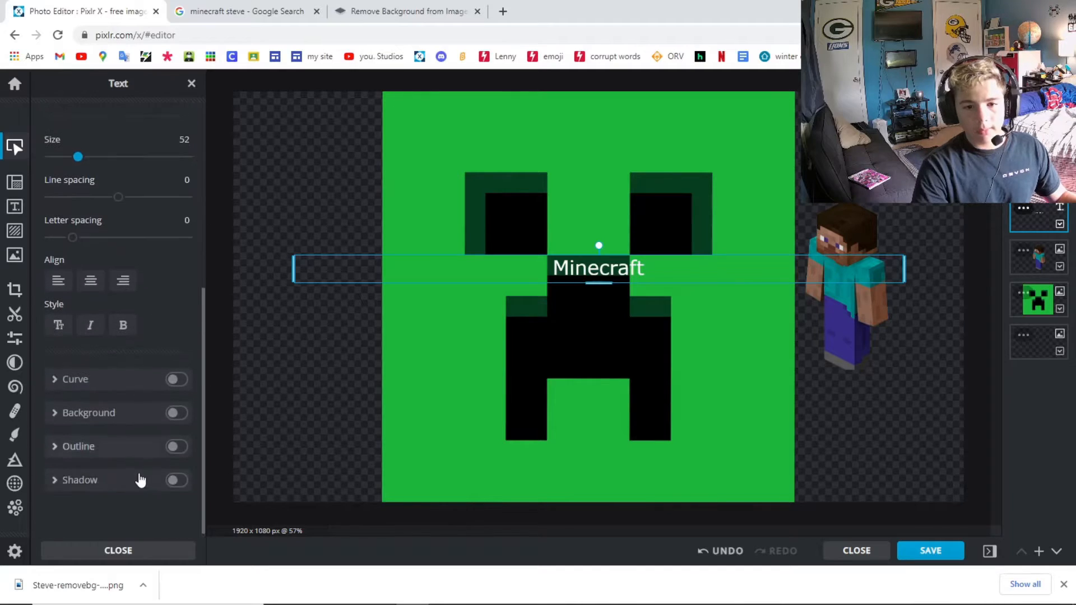
Fill the Minecraft text with red and move it up, centred above the creeper's eyes
scroll(145, 461, up, 4)
scroll(144, 461, up, 2)
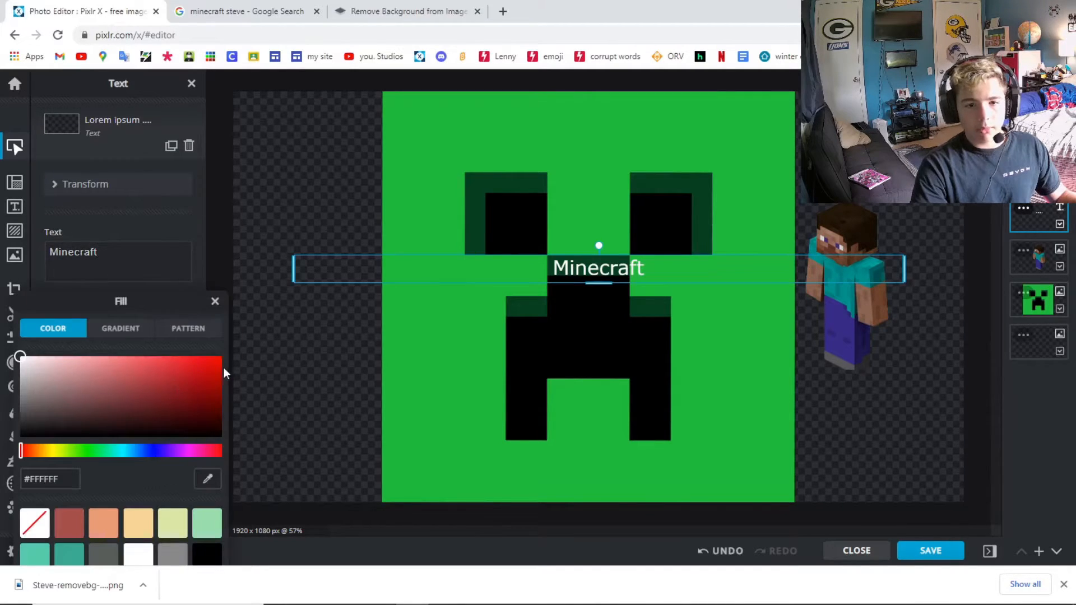
click(255, 454)
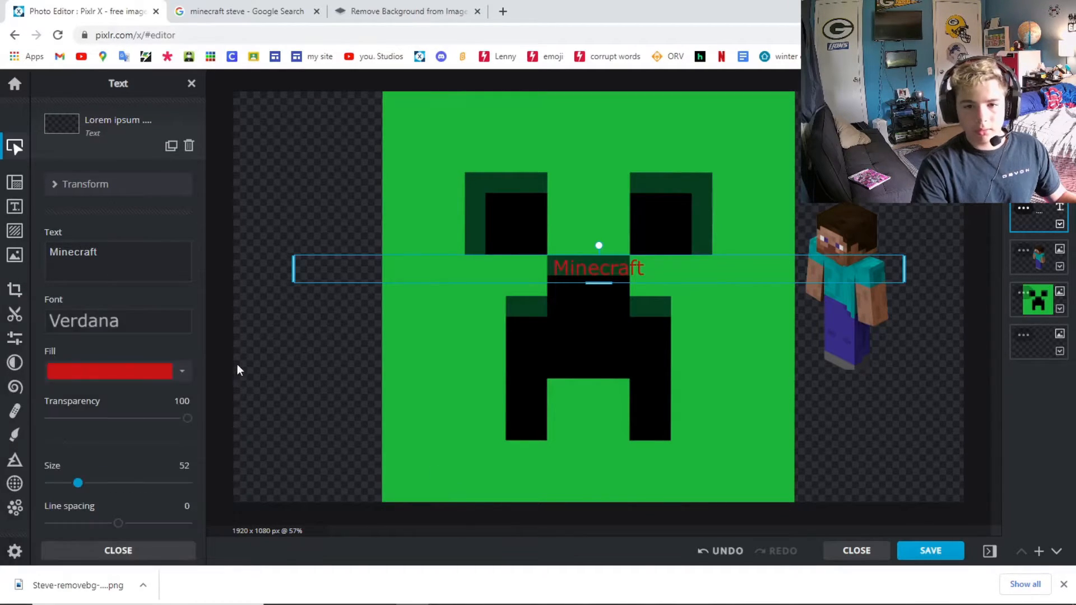
drag(704, 271, 894, 155)
drag(777, 136, 762, 164)
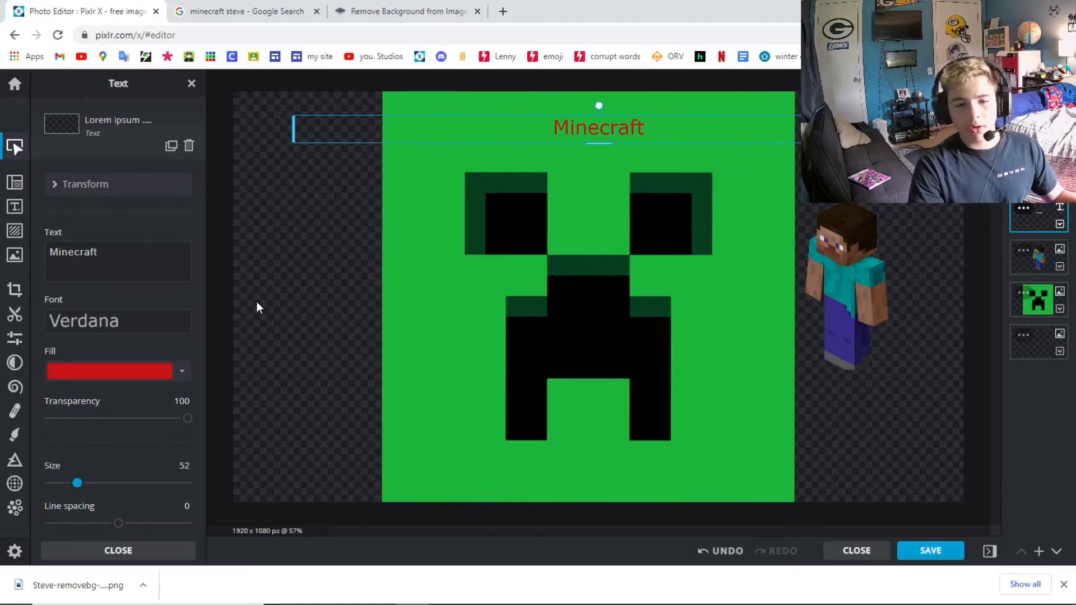
Try cutting Steve out of his layer with the lasso cutout in Remove mode, then undo the cutout
click(15, 313)
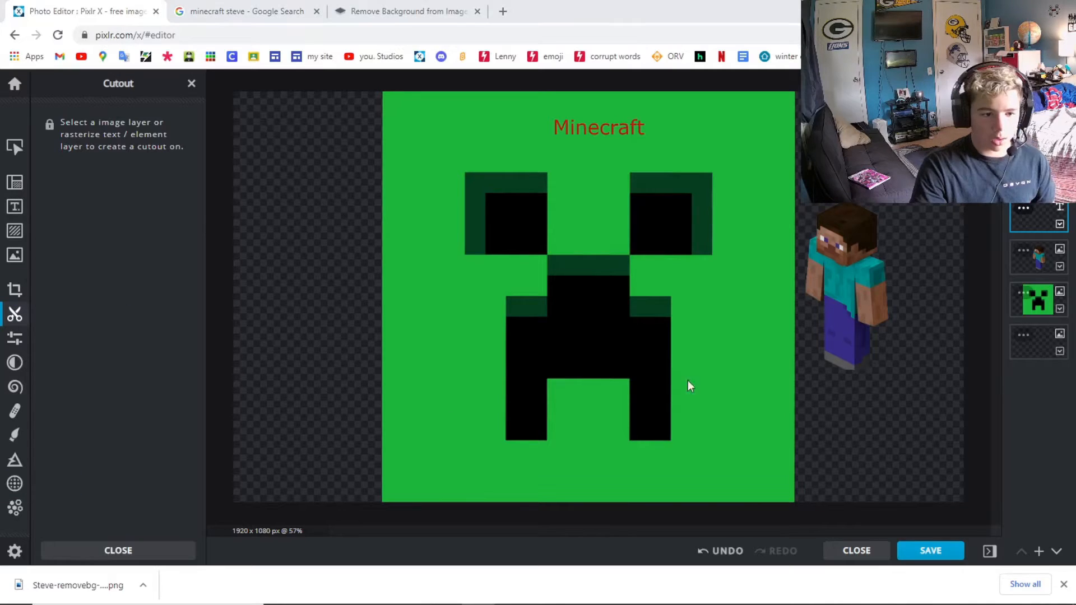
click(1041, 259)
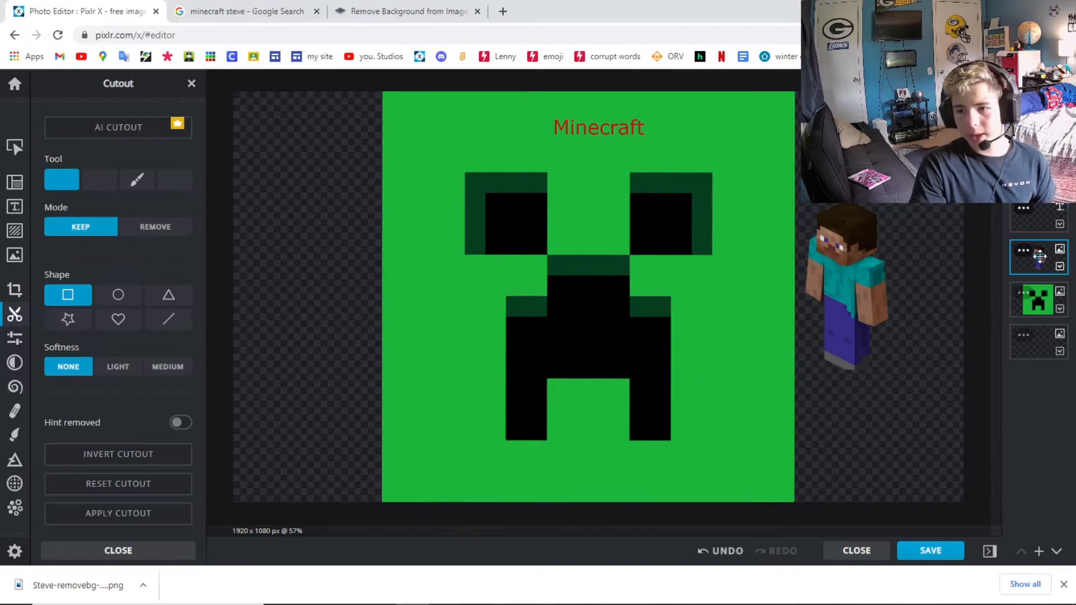
click(174, 181)
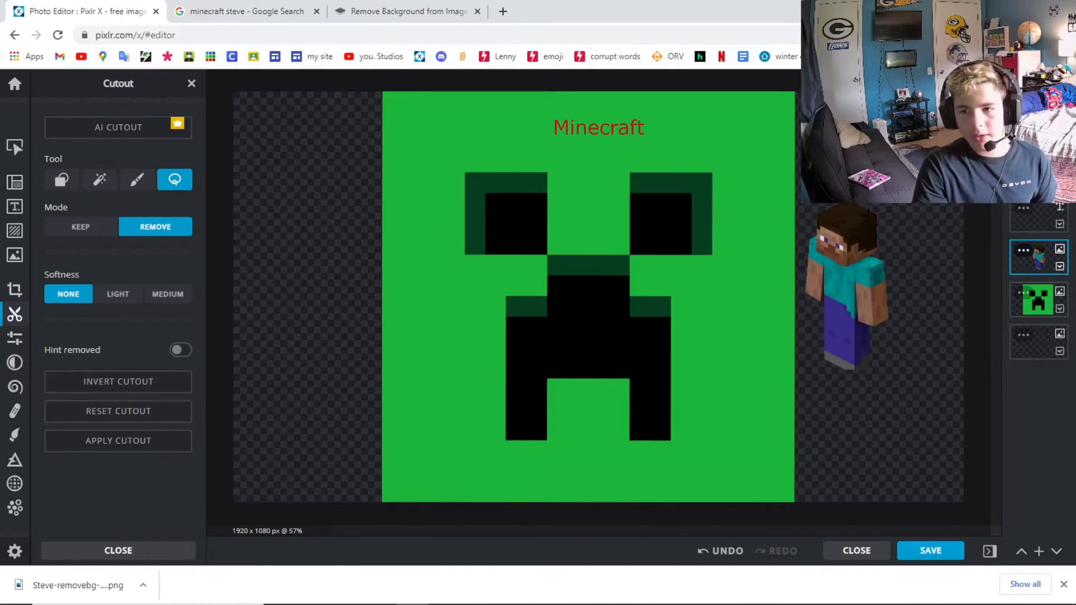
drag(938, 272, 922, 289)
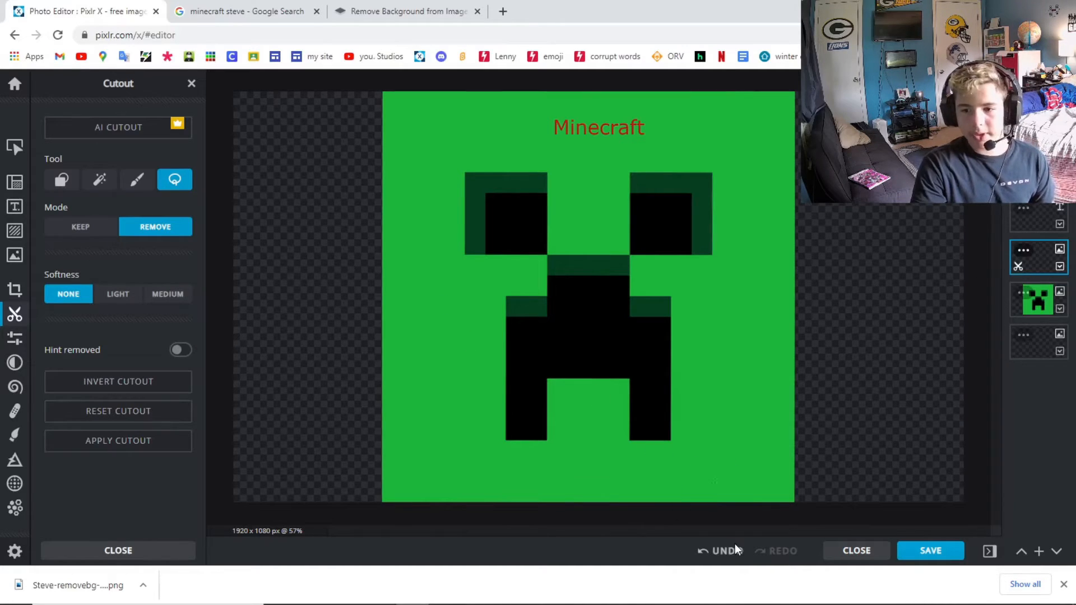
click(723, 552)
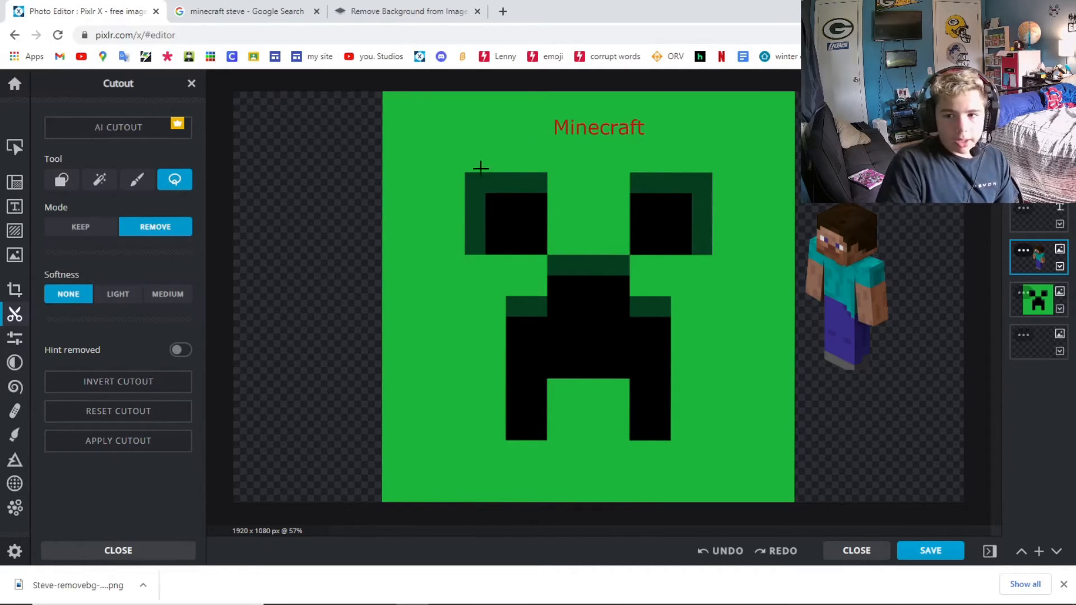
Save the design as a 1920 × 1080 PNG named "thumbnail" and download it
click(1063, 584)
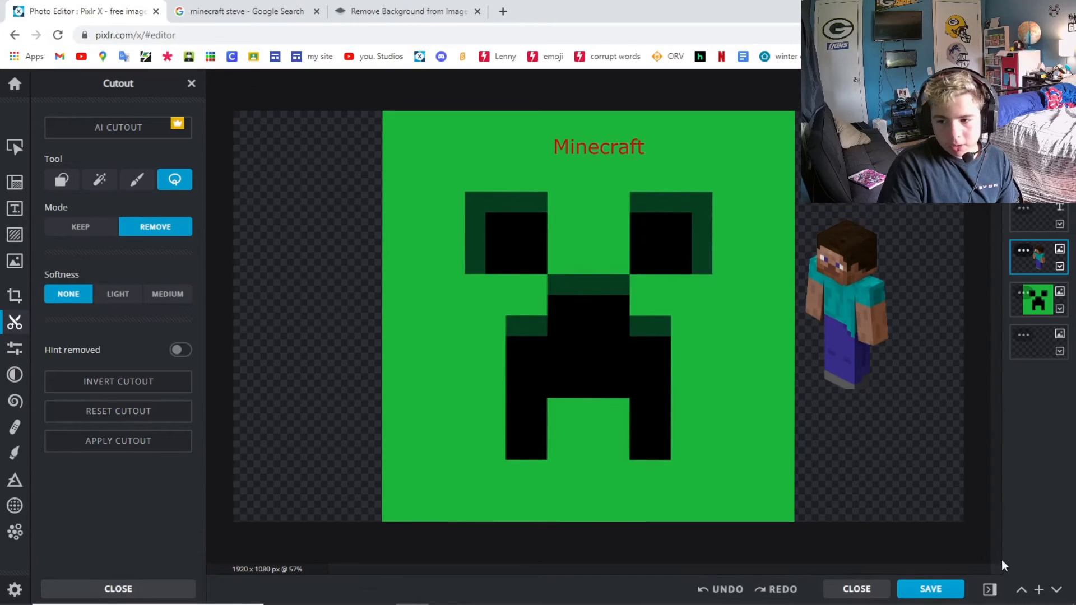
click(930, 589)
text(thumbnail)
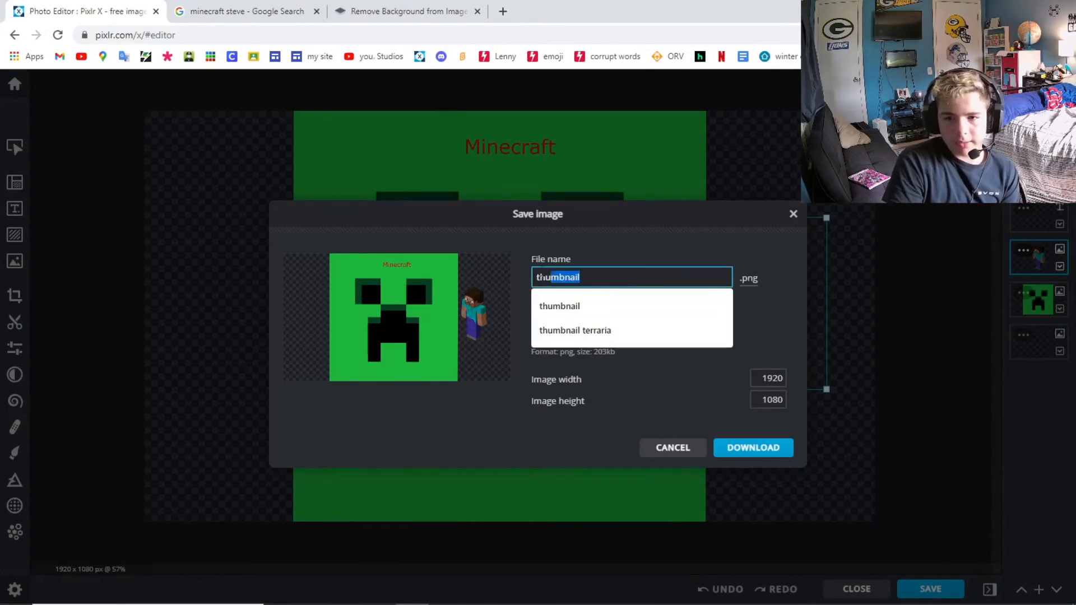
click(594, 312)
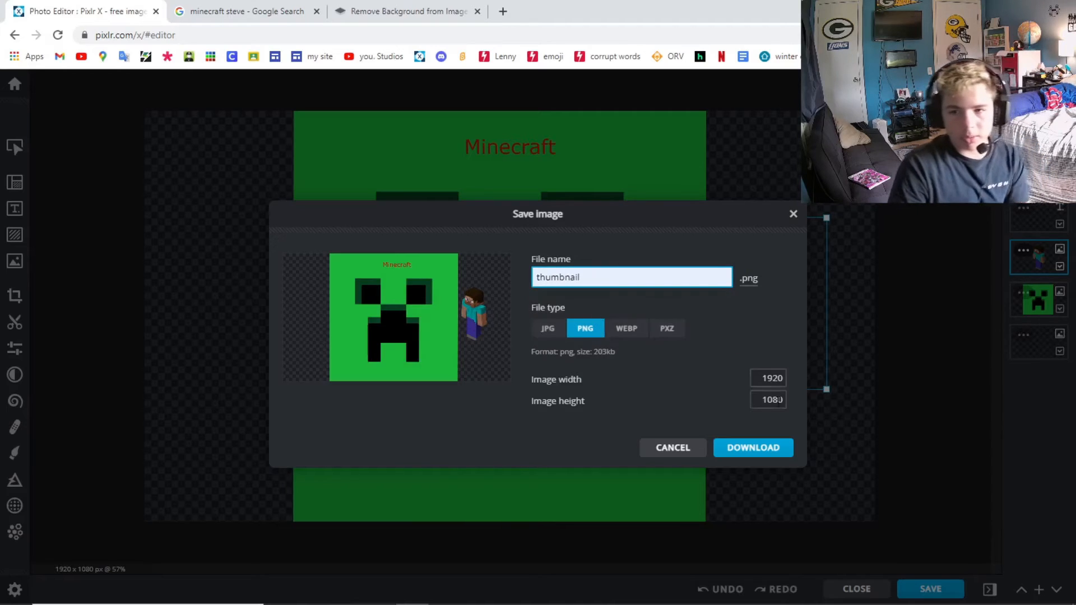
click(760, 449)
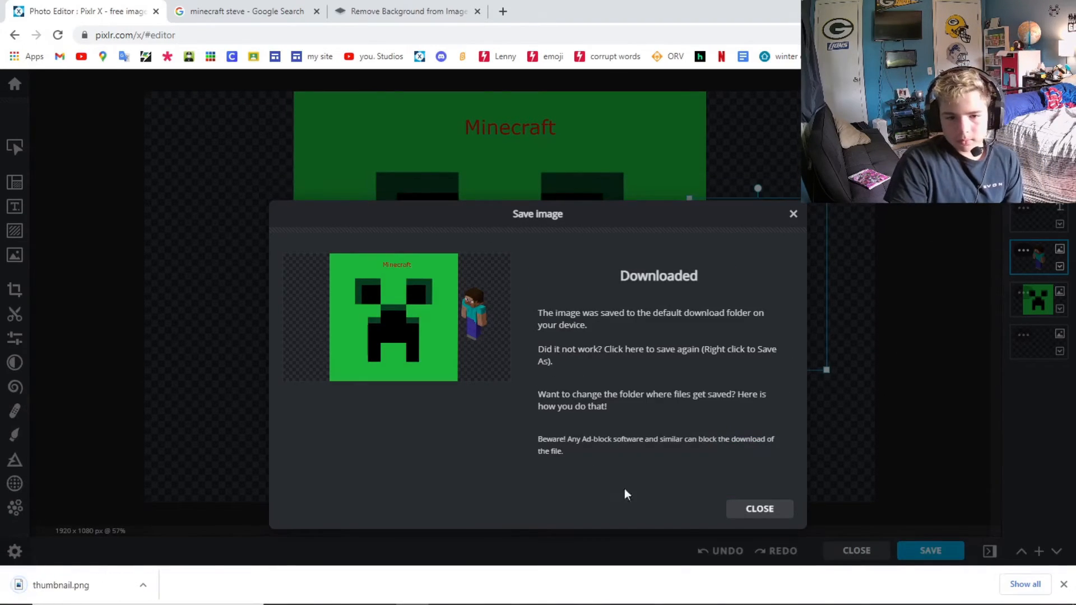